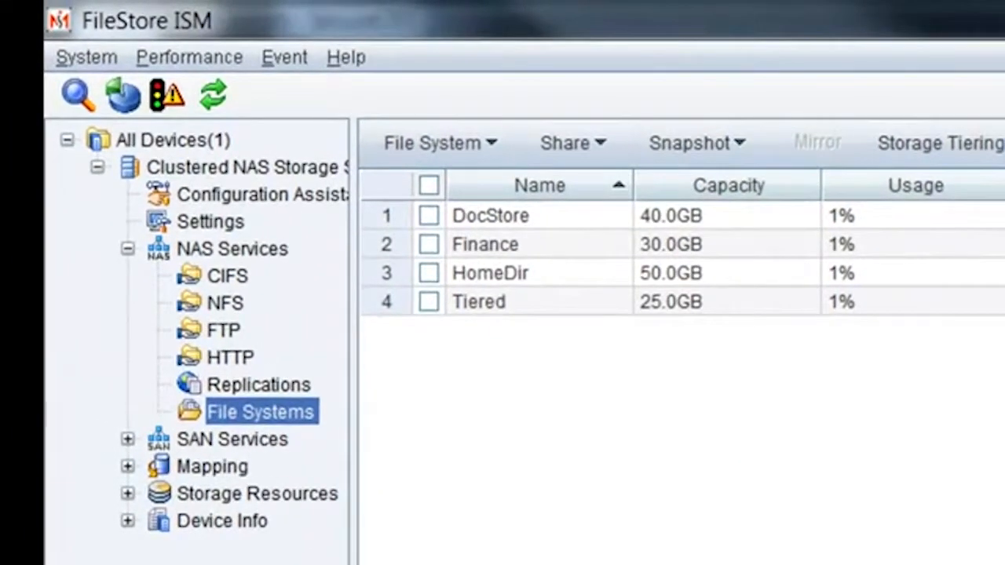
Step: Show the CIFS share list under NAS Services
click(231, 278)
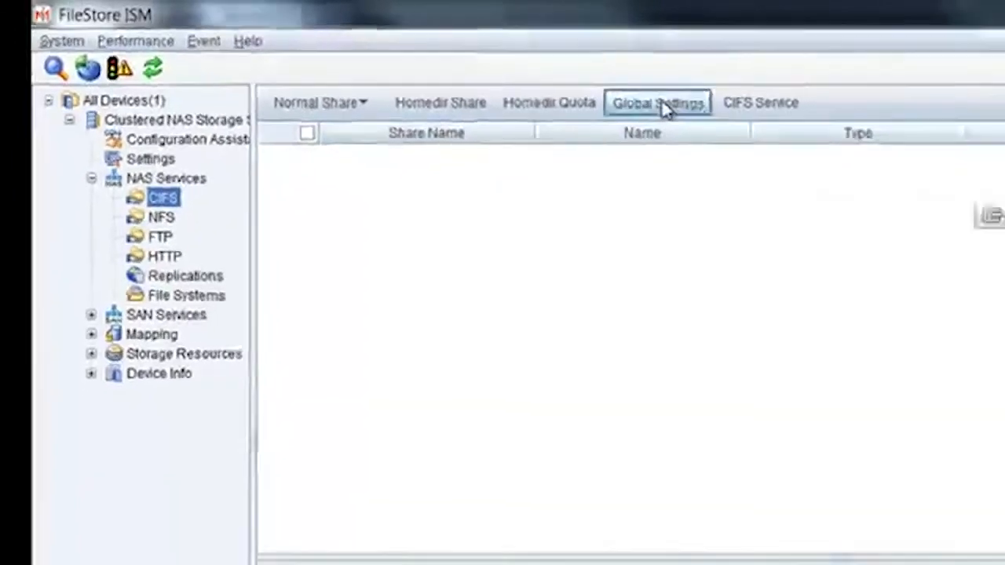
Step: In CIFS Global Settings, change Clustering Mode from Normal to Cluster
click(664, 108)
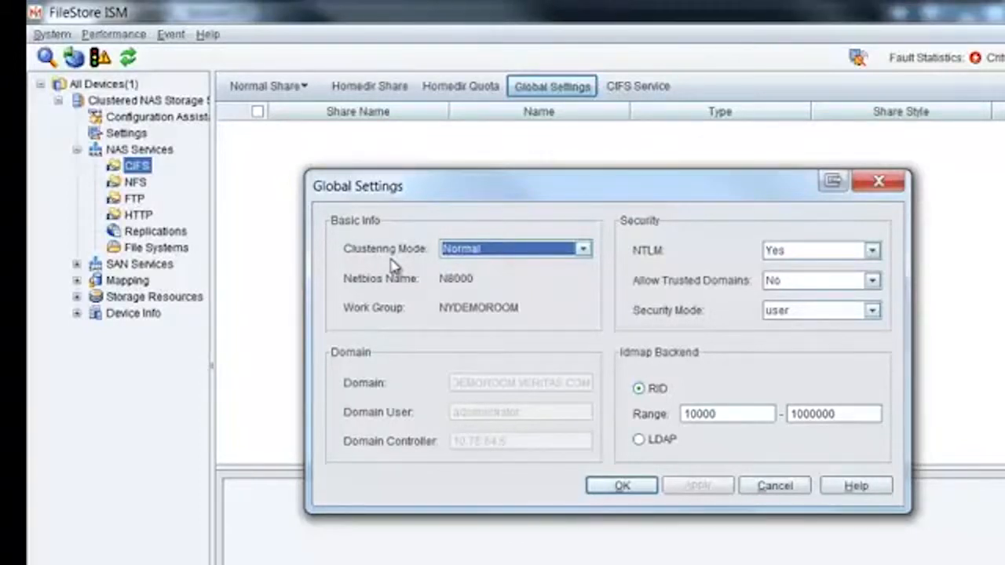
click(581, 250)
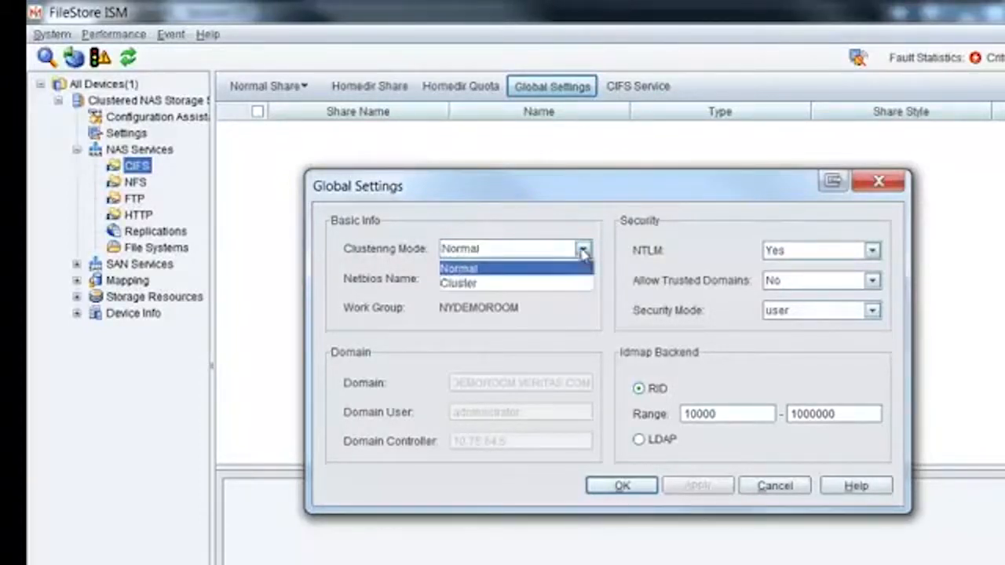
click(526, 271)
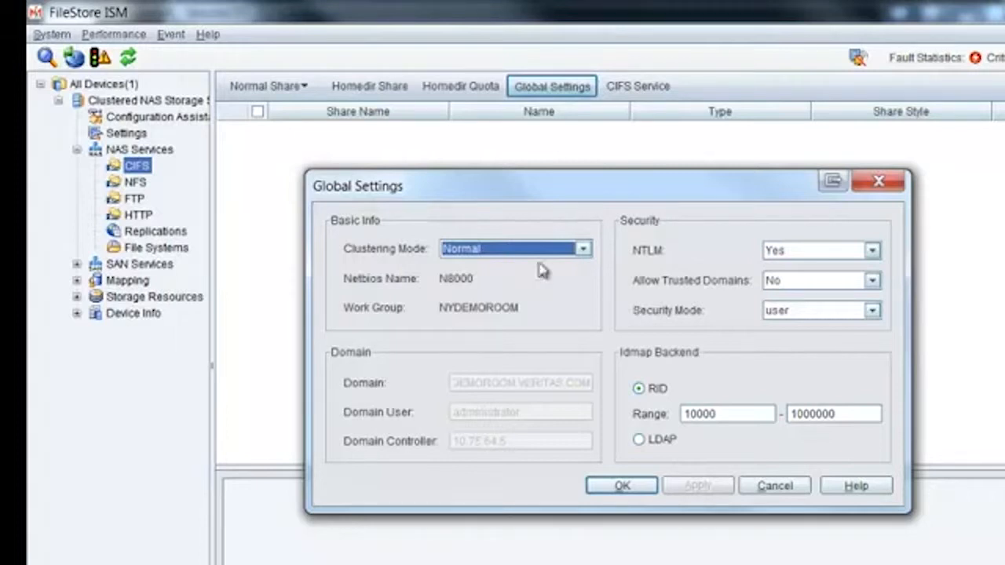
click(582, 249)
click(503, 284)
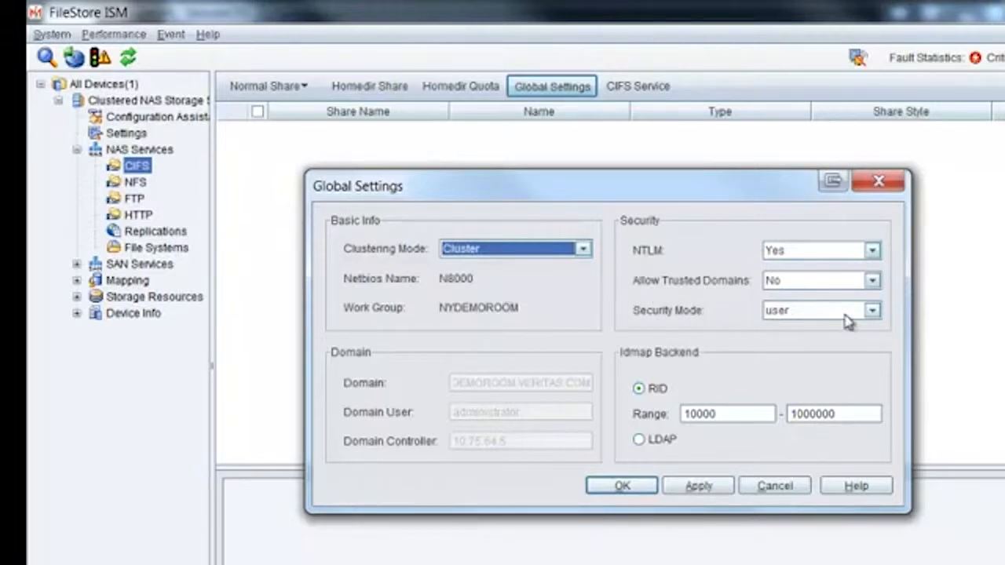
Step: Leave the CIFS Security Mode set to user
click(873, 312)
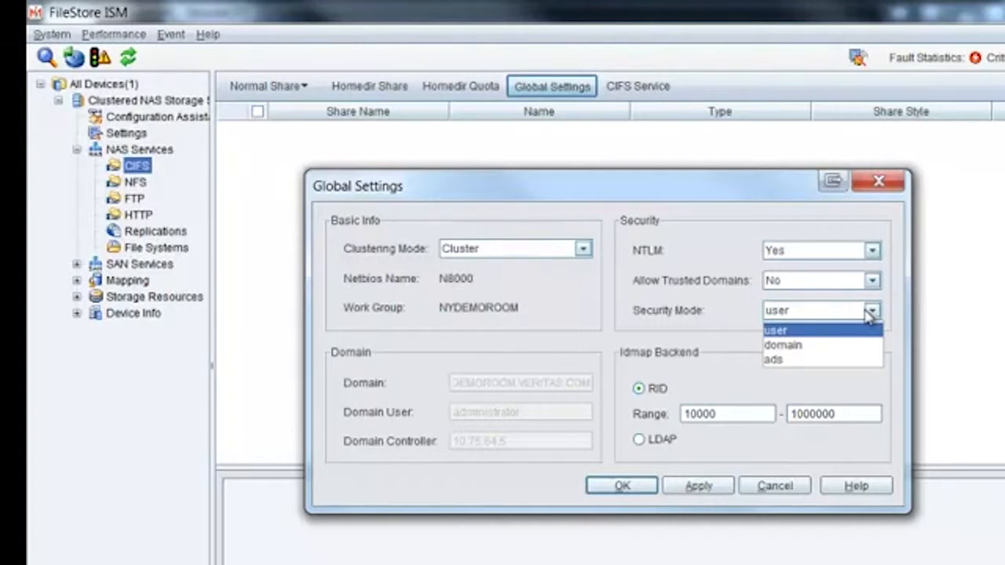
click(736, 319)
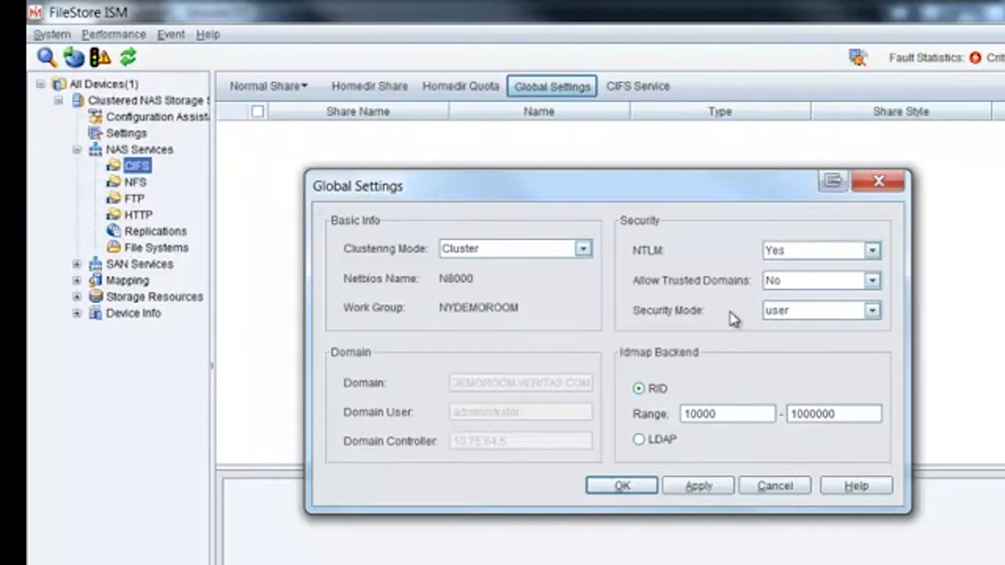
click(817, 314)
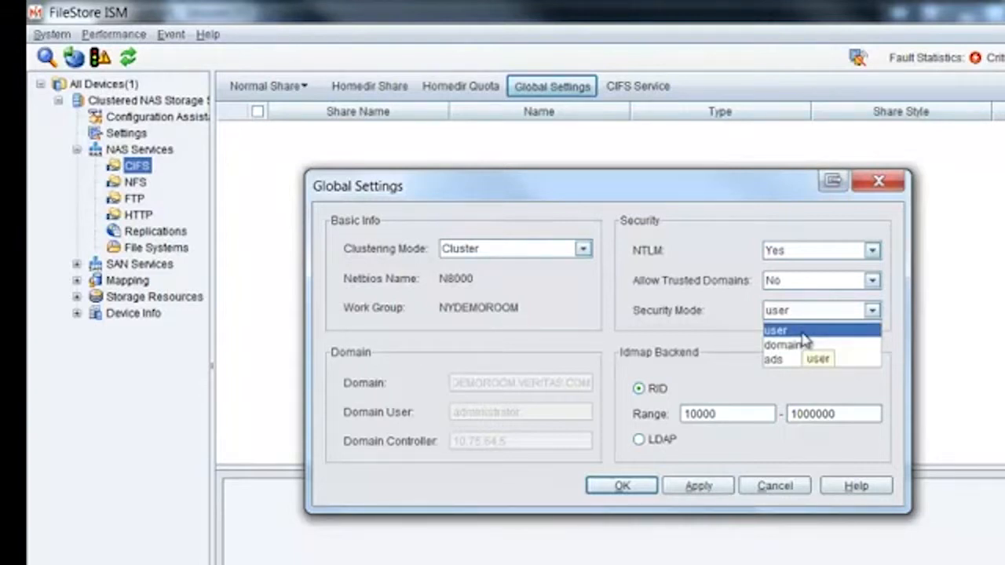
click(803, 333)
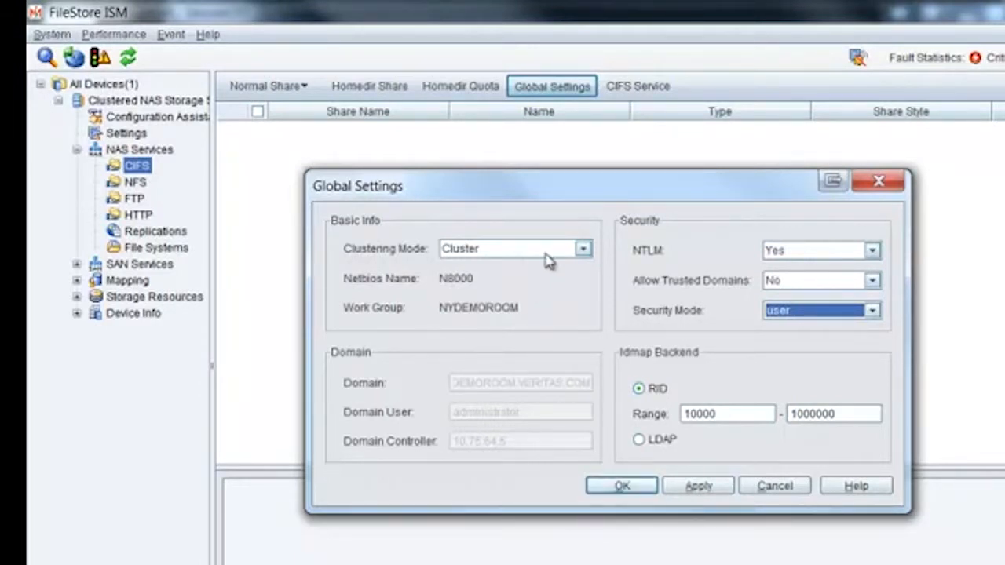
Step: Save the global settings and acknowledge the result and CIFS restart notice
click(637, 490)
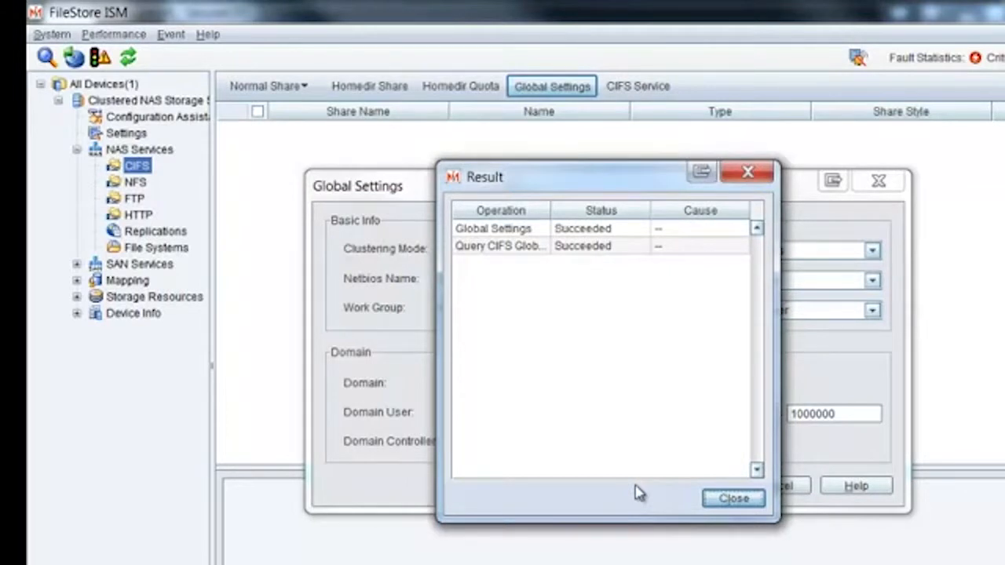
click(738, 500)
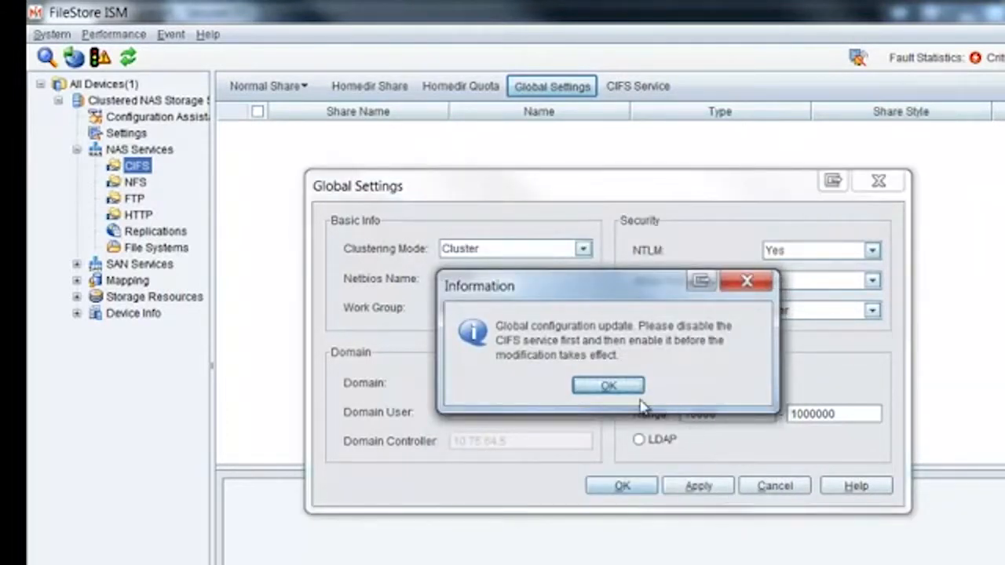
click(615, 387)
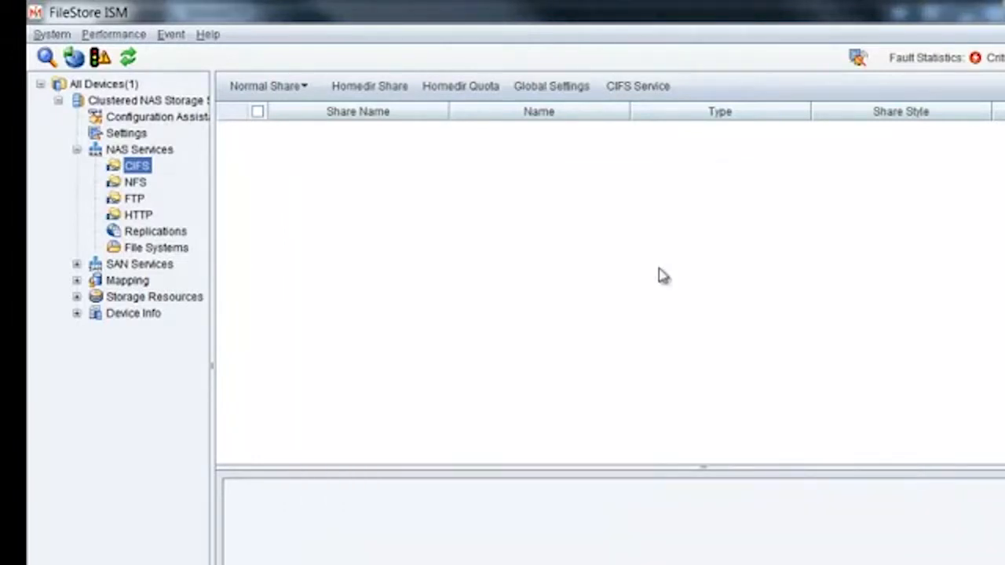
Step: Enable the CIFS service so its status becomes Online, then close the service dialog
click(636, 88)
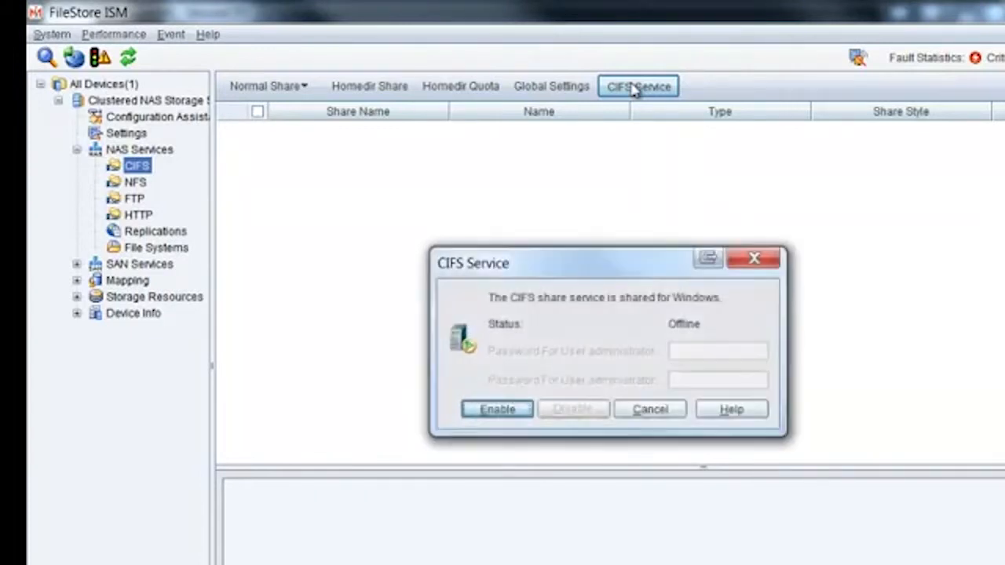
click(505, 409)
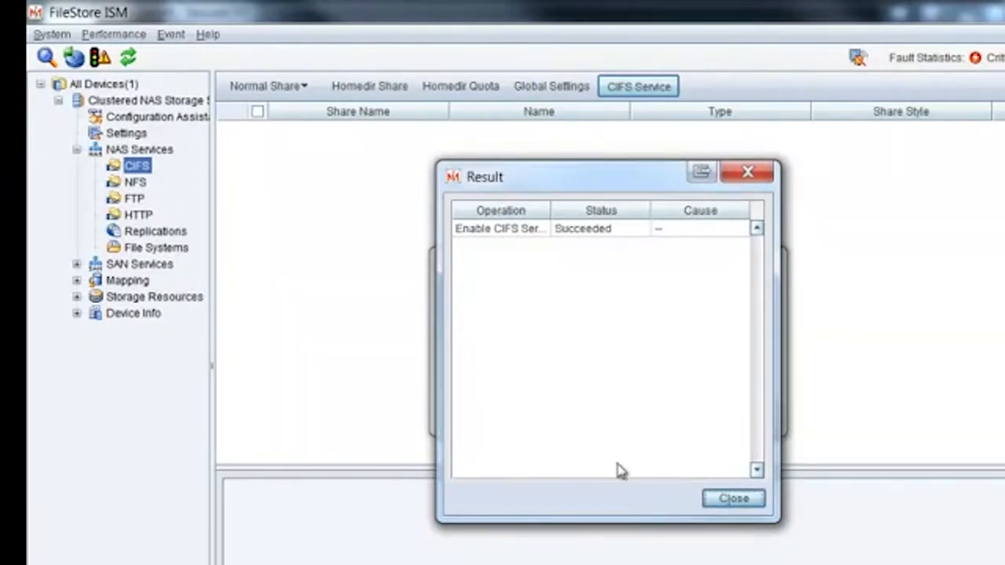
click(728, 502)
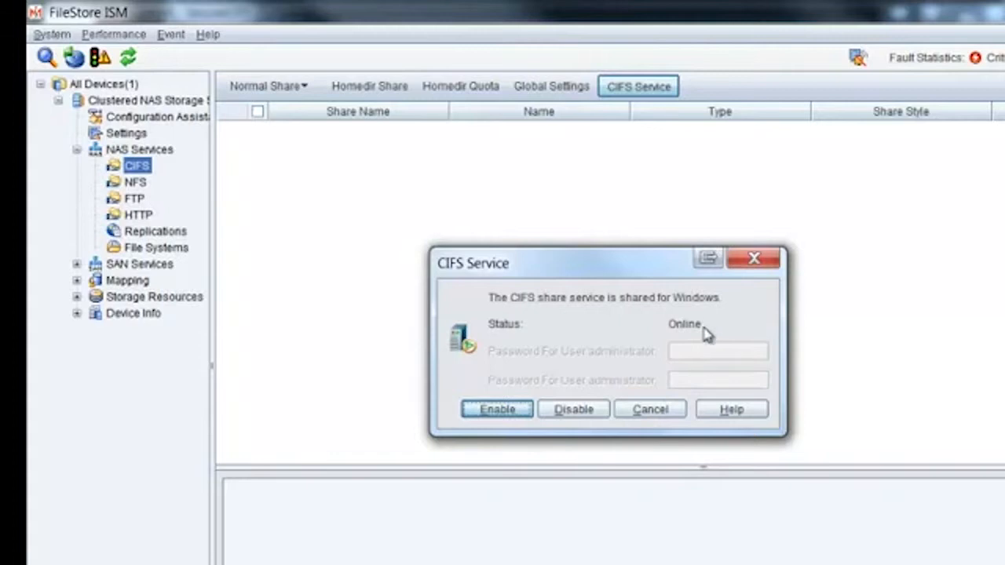
click(650, 410)
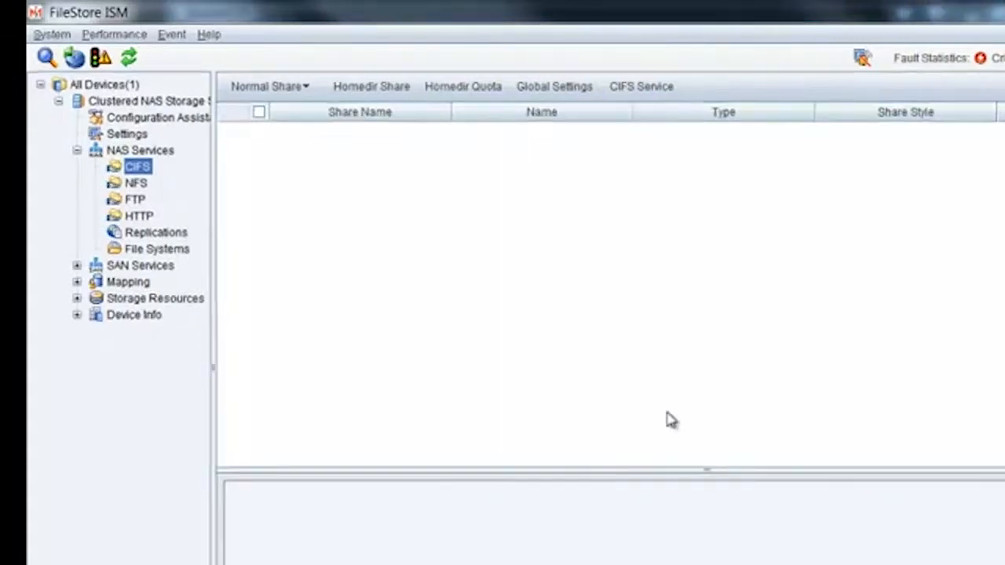
Step: From the File Systems list, start a Create CIFS Normal share
click(156, 247)
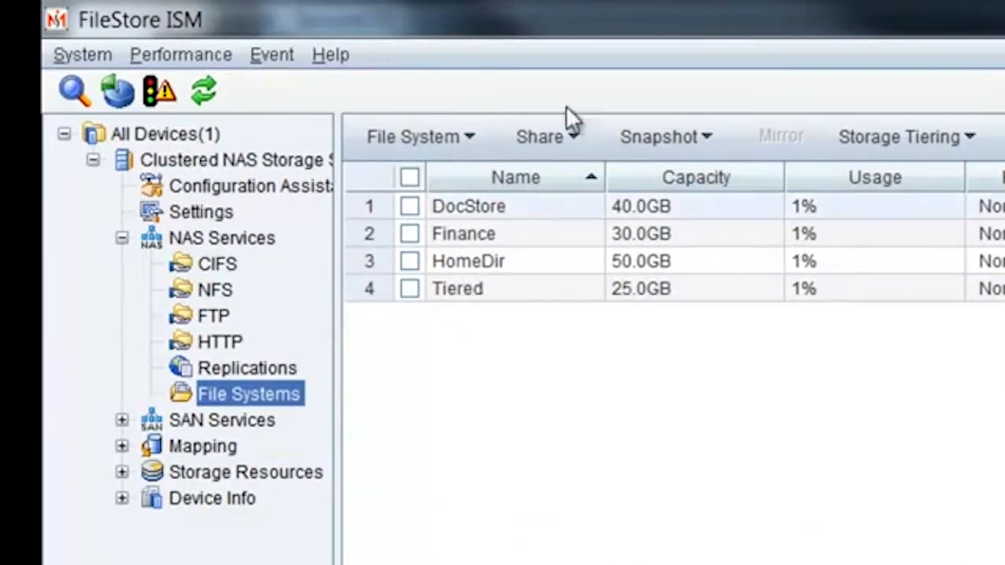
click(575, 133)
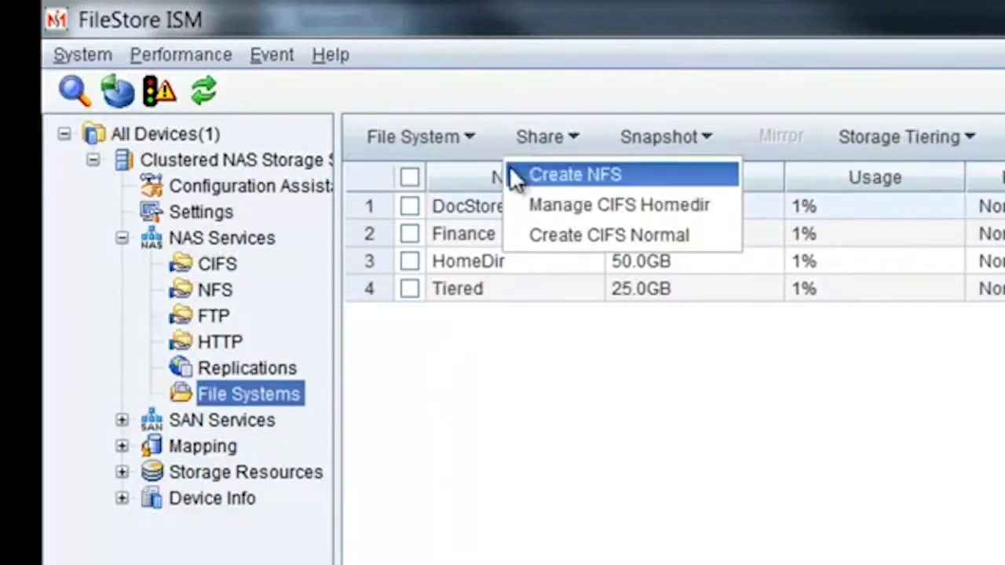
click(560, 235)
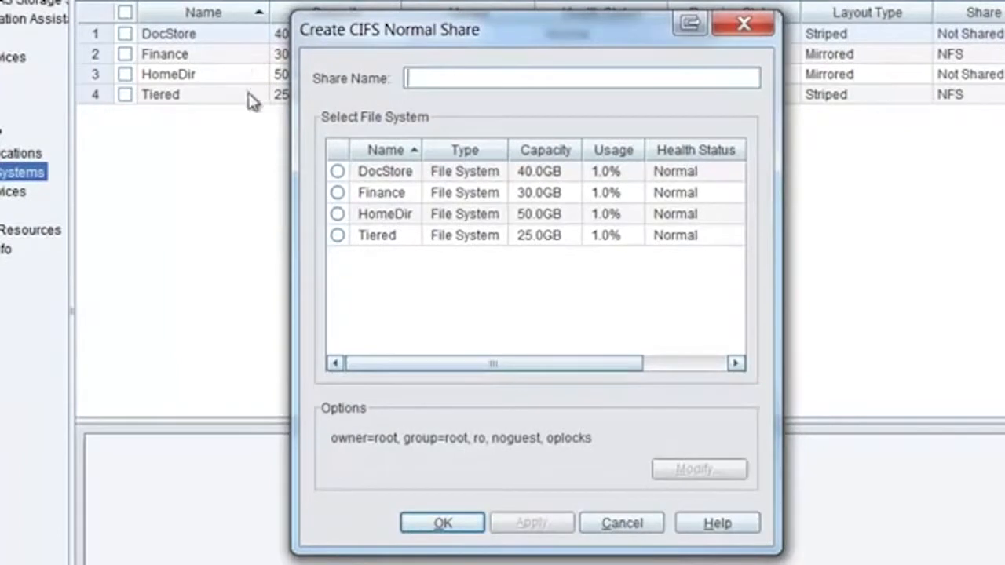
Step: Name the new share DOCSTORE on the DocStore file system and open its Modify options
click(337, 172)
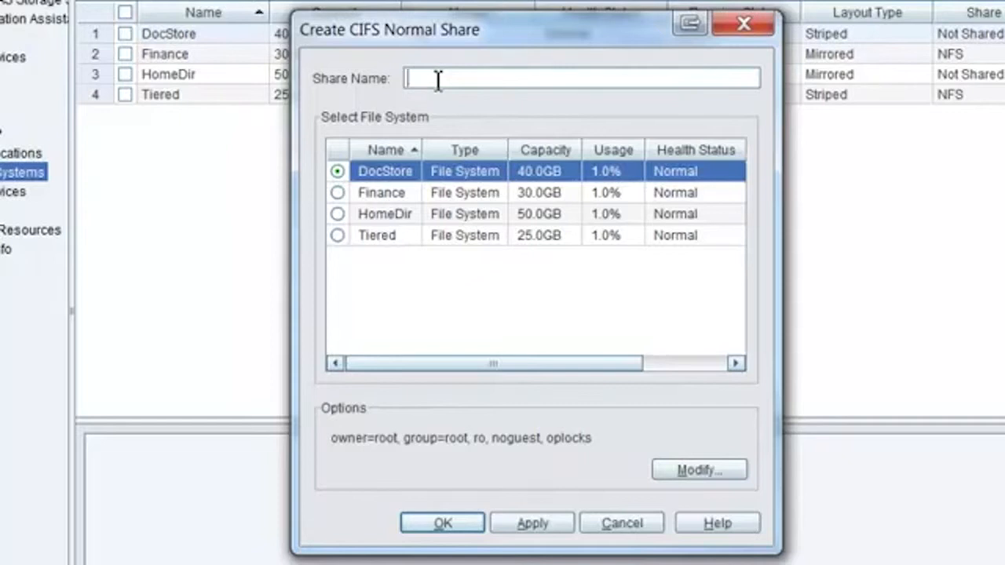
text(DOCSTORE)
click(689, 475)
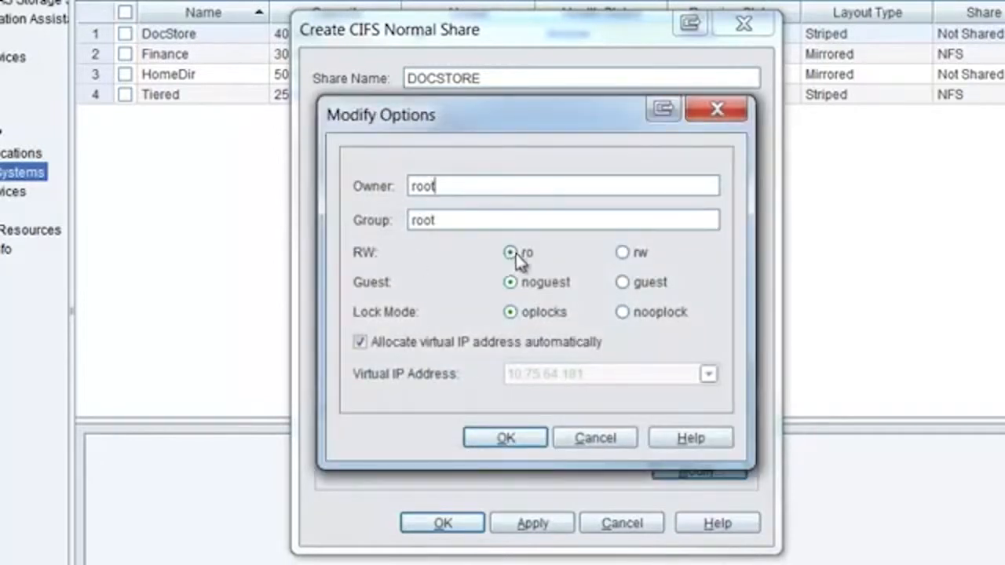
Step: Give DOCSTORE rw access, create the share and close the result report
click(621, 254)
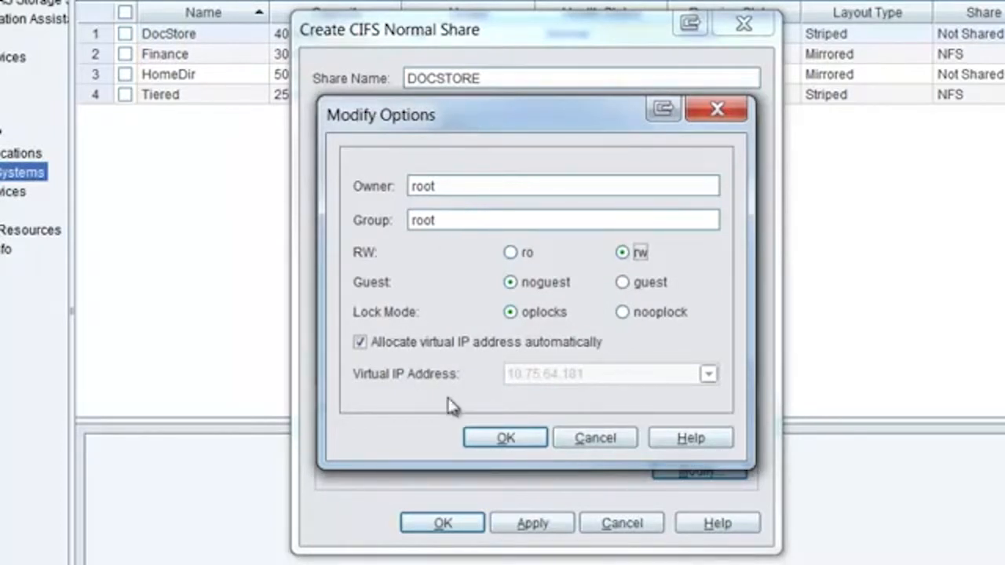
click(505, 438)
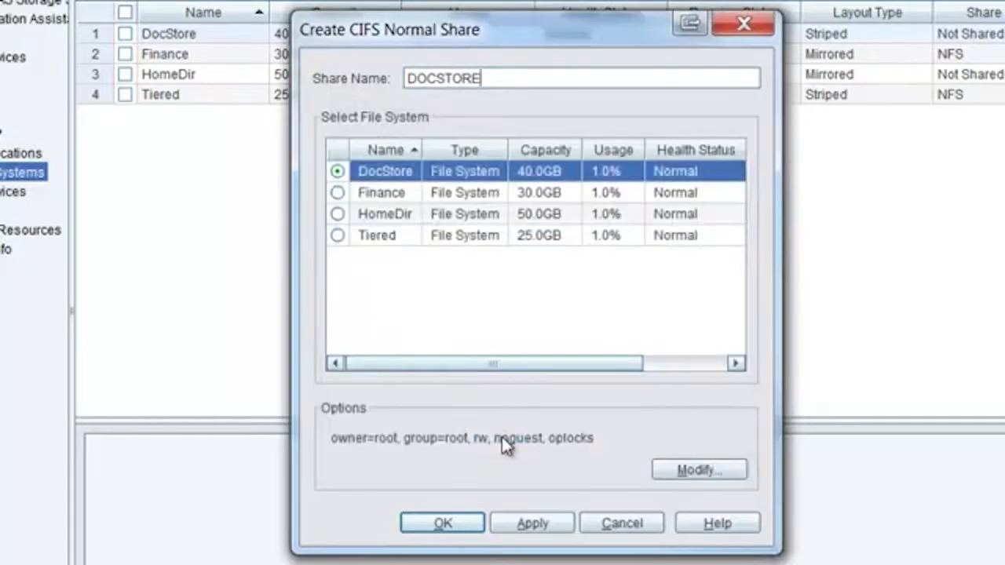
click(454, 530)
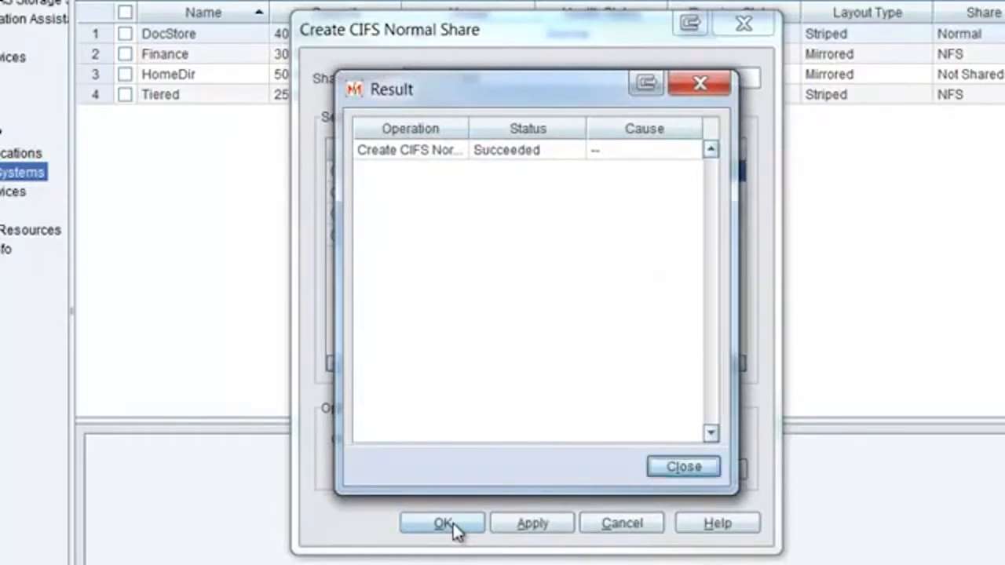
click(674, 468)
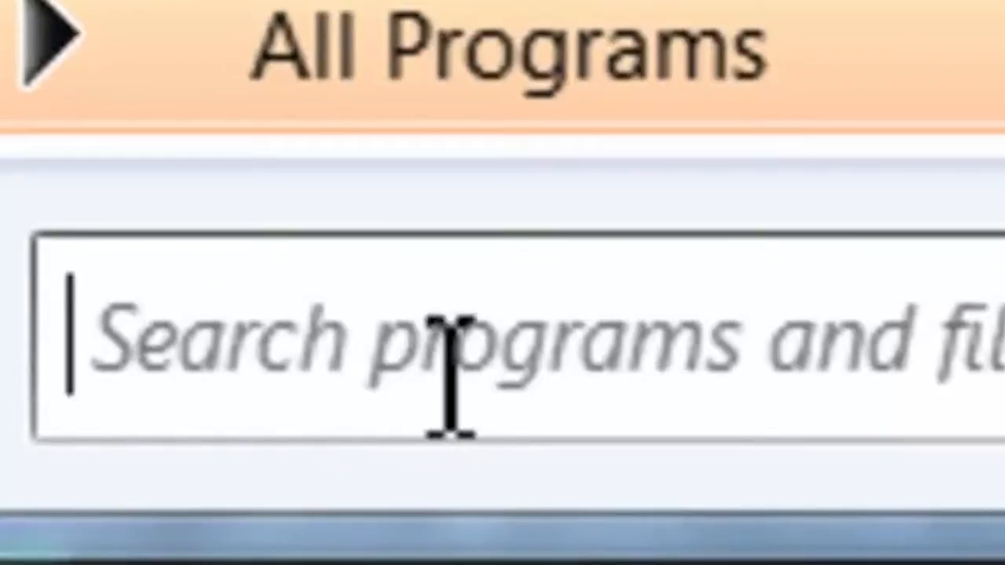
Step: Browse to \\cifs.filestore.symantec.com from the Windows Start menu search
click(450, 373)
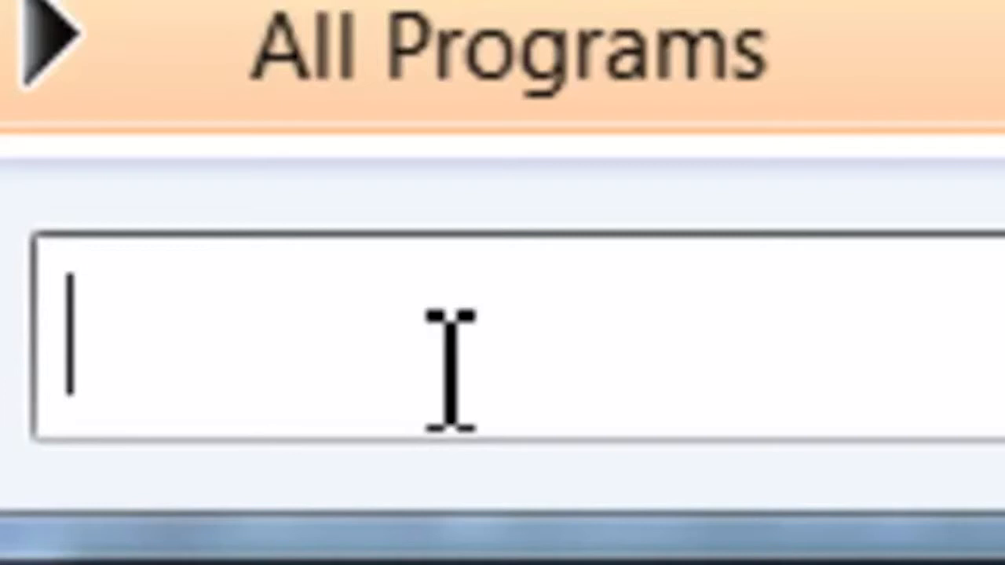
text(\cifs)
text(.filestore)
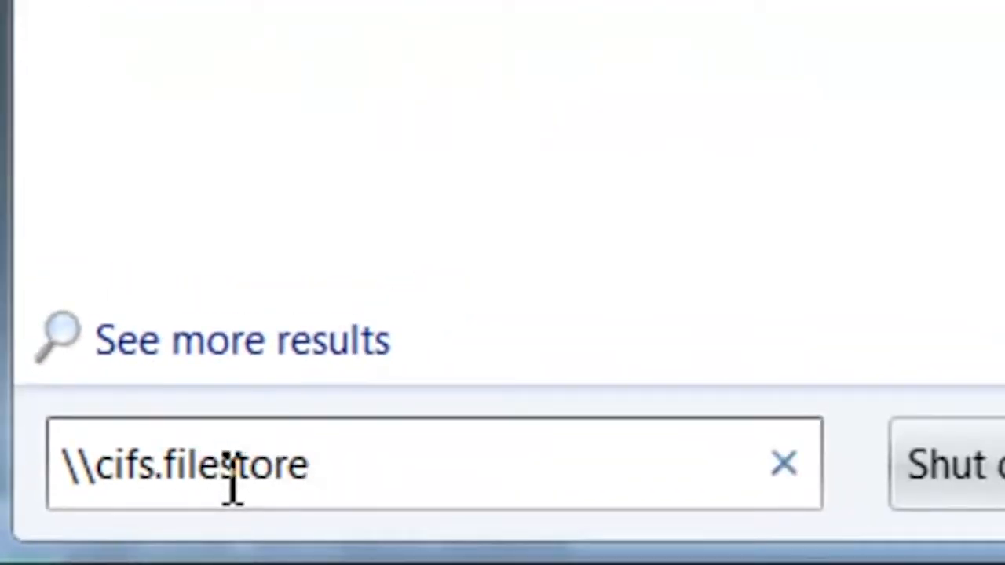
text(.symantec.com)
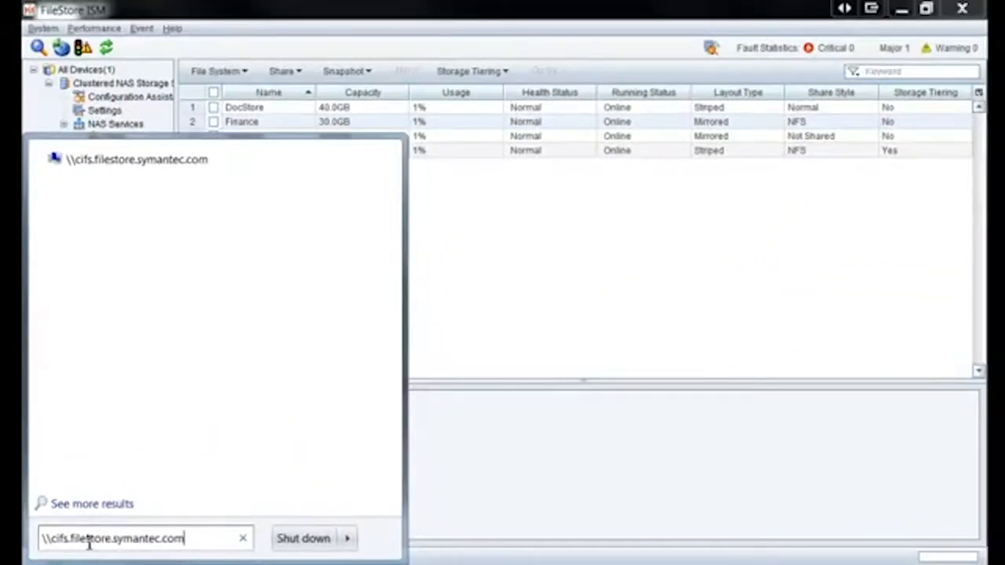
key(Return)
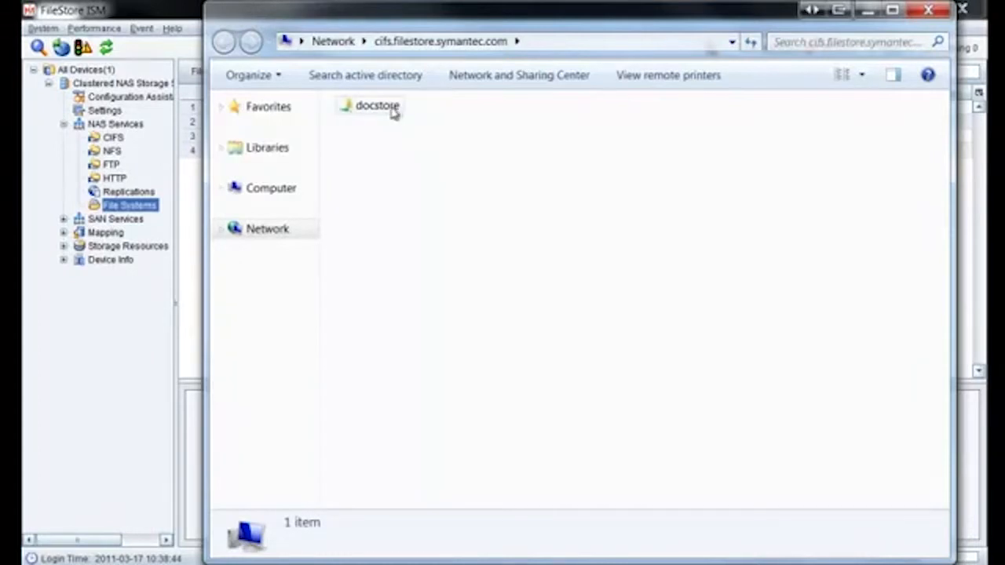
Step: Open the docstore share and sign in with the user's network name and password
click(394, 111)
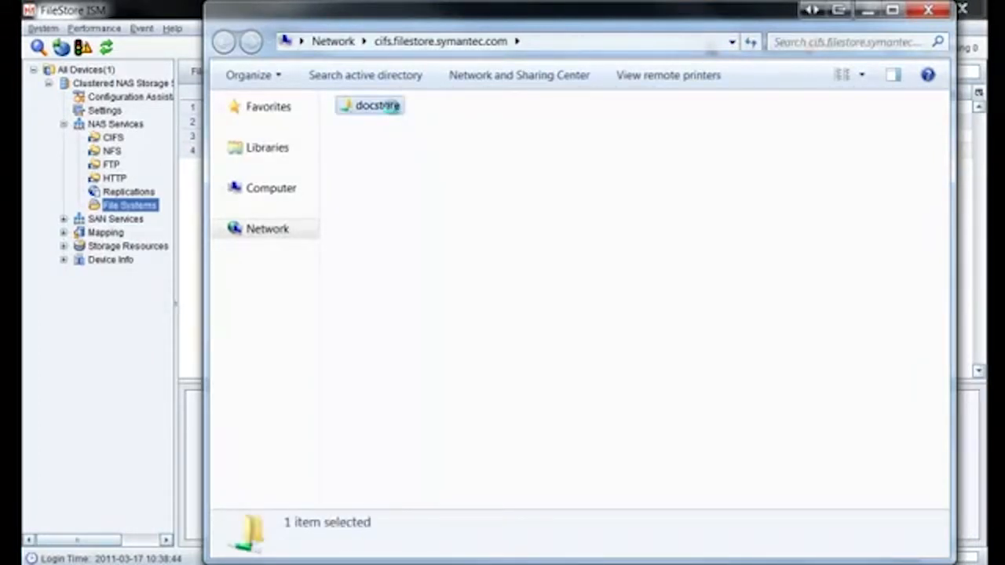
double_click(391, 108)
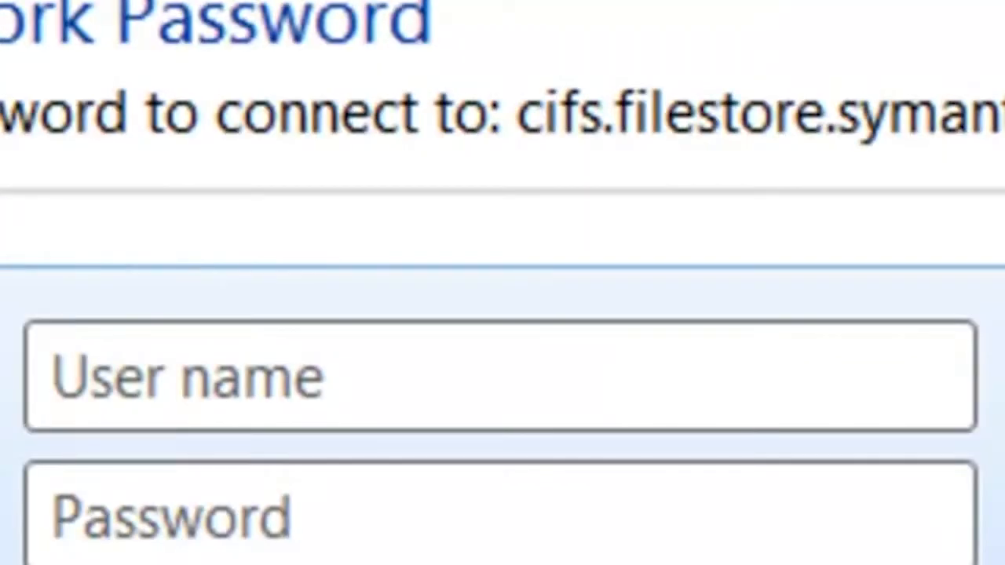
click(252, 400)
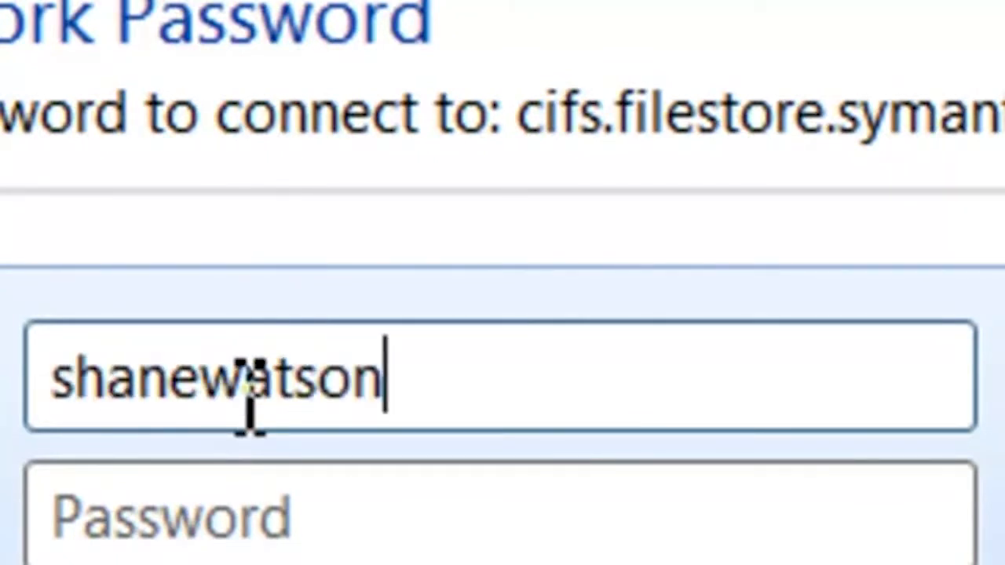
key(Tab)
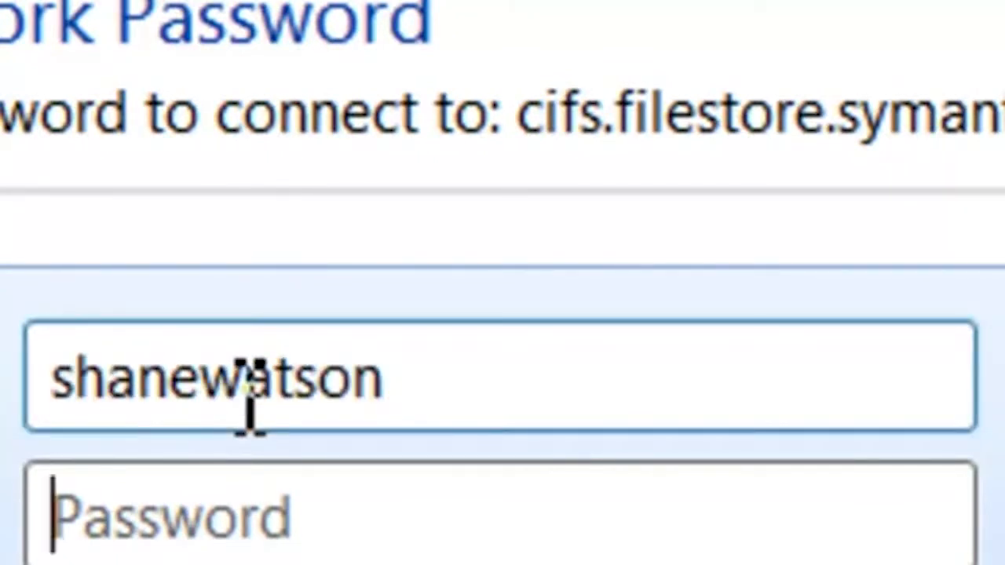
text(•••••••••••)
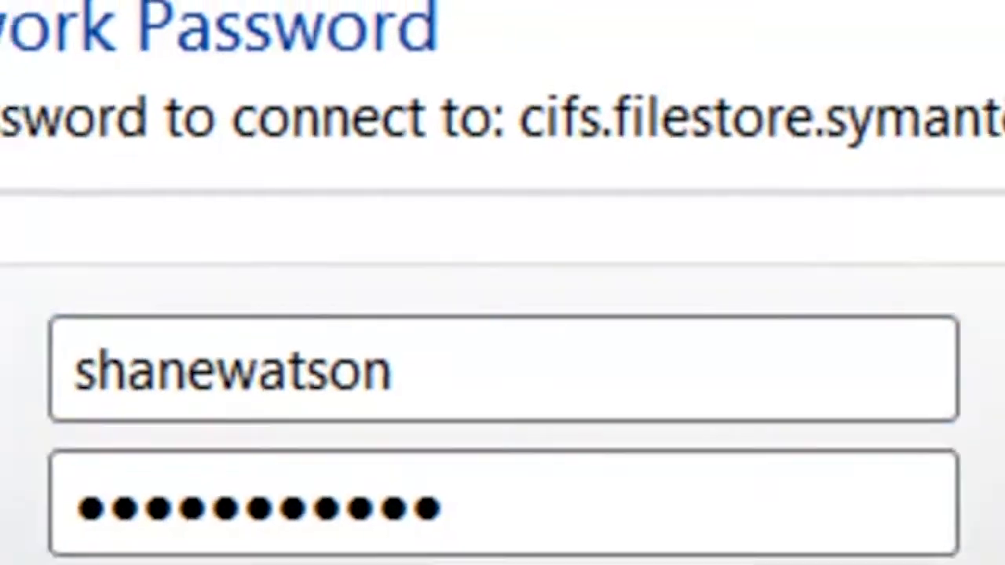
key(Return)
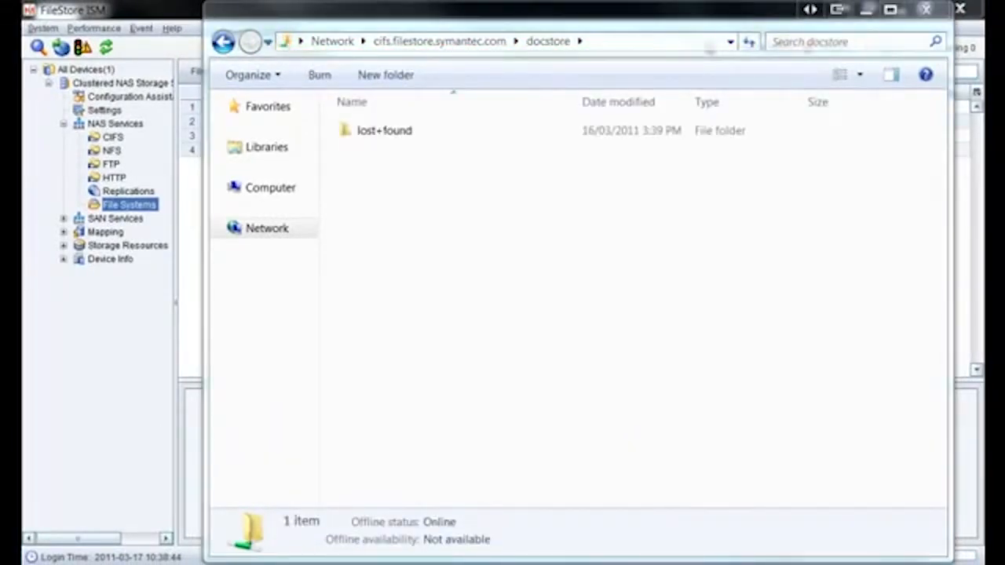
Step: Copy the test_document PDF into docstore and close Windows Explorer
drag(27, 393, 474, 285)
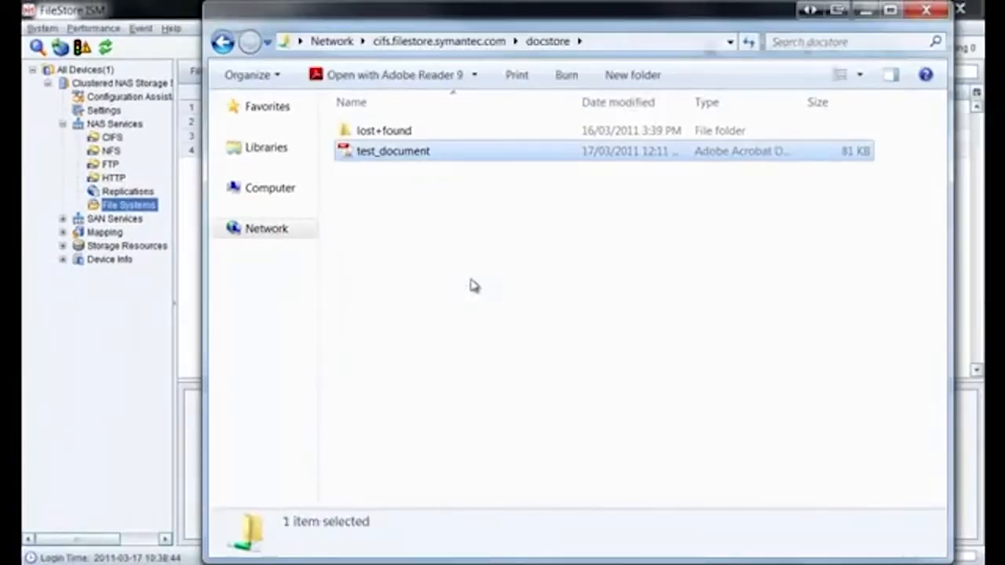
click(939, 10)
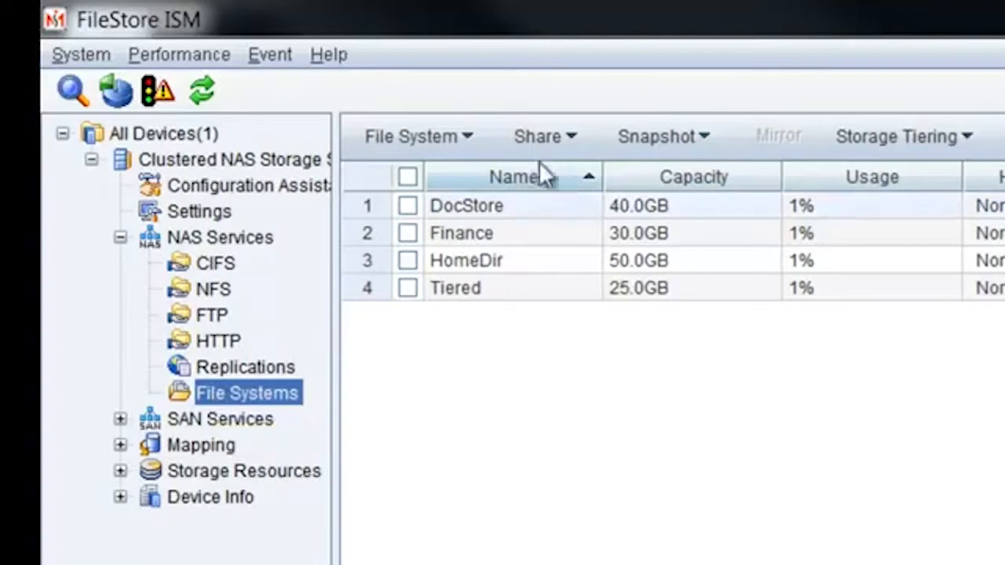
Step: Add the HomeDir file system as a CIFS home directory share through Manage CIFS Homedir, acknowledging the restart note
click(566, 139)
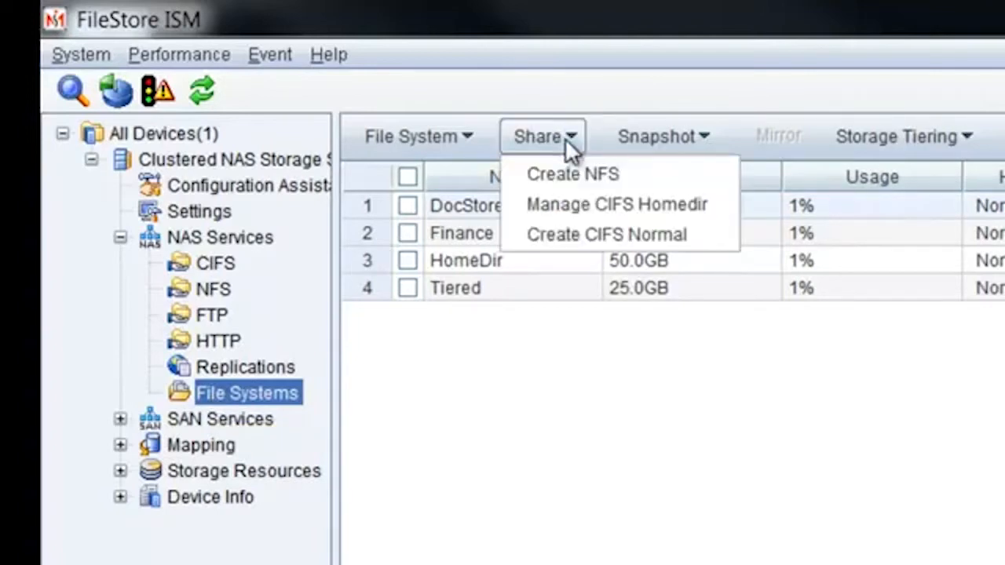
click(563, 202)
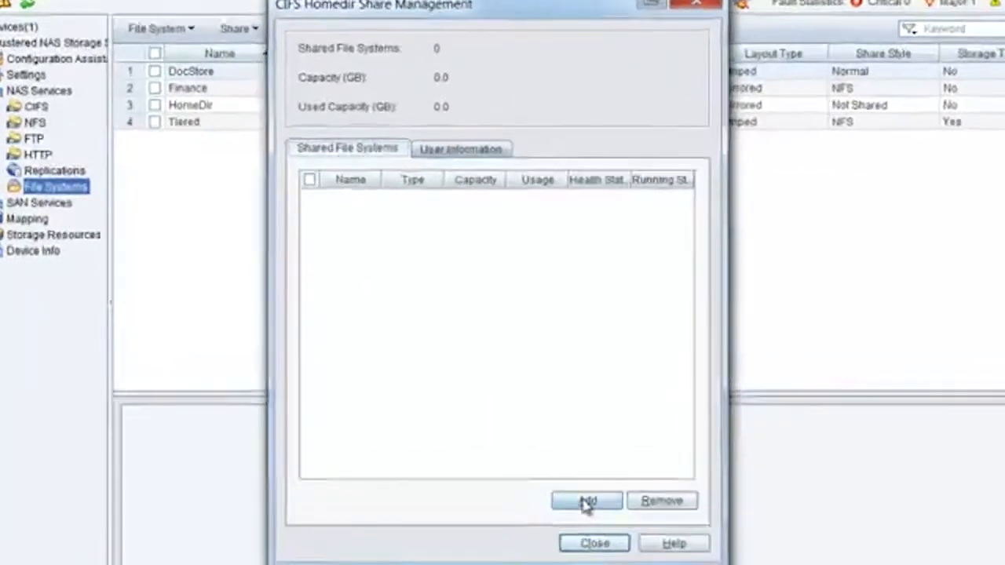
click(579, 482)
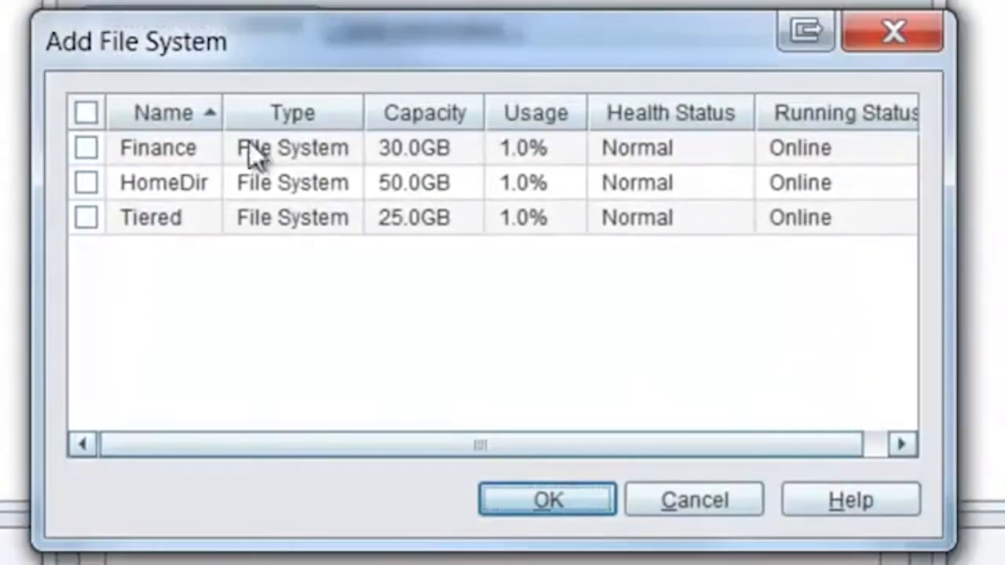
click(87, 183)
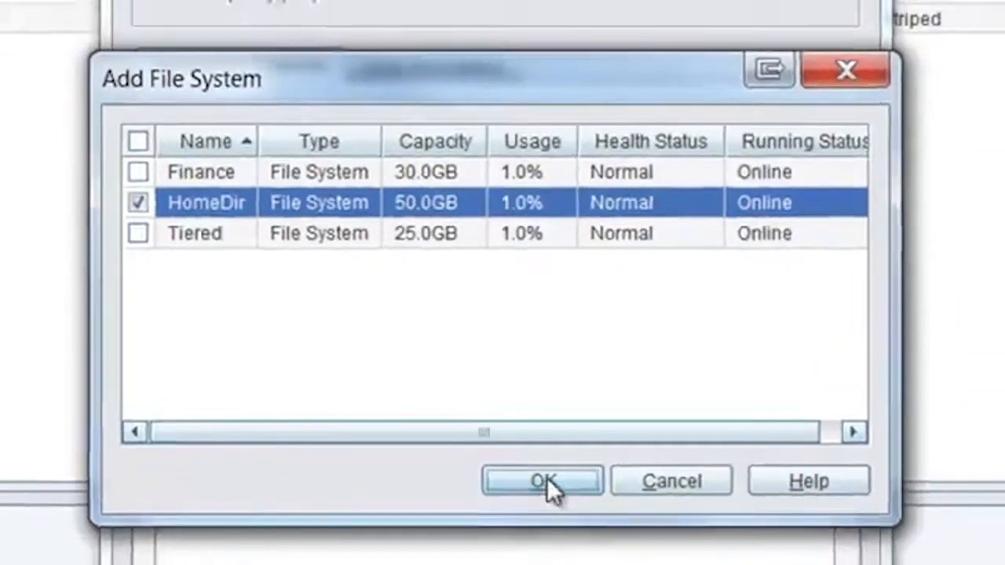
click(547, 500)
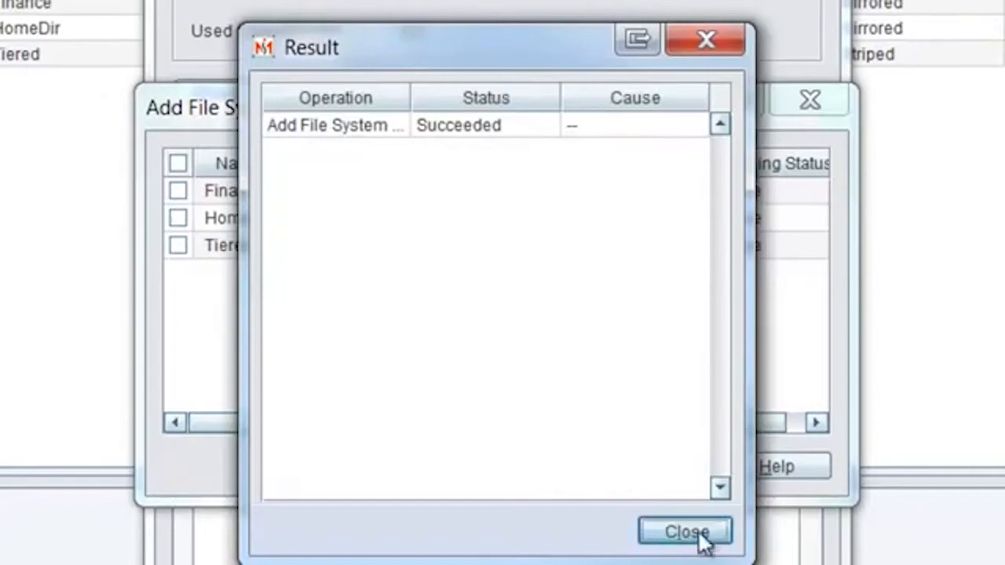
click(686, 533)
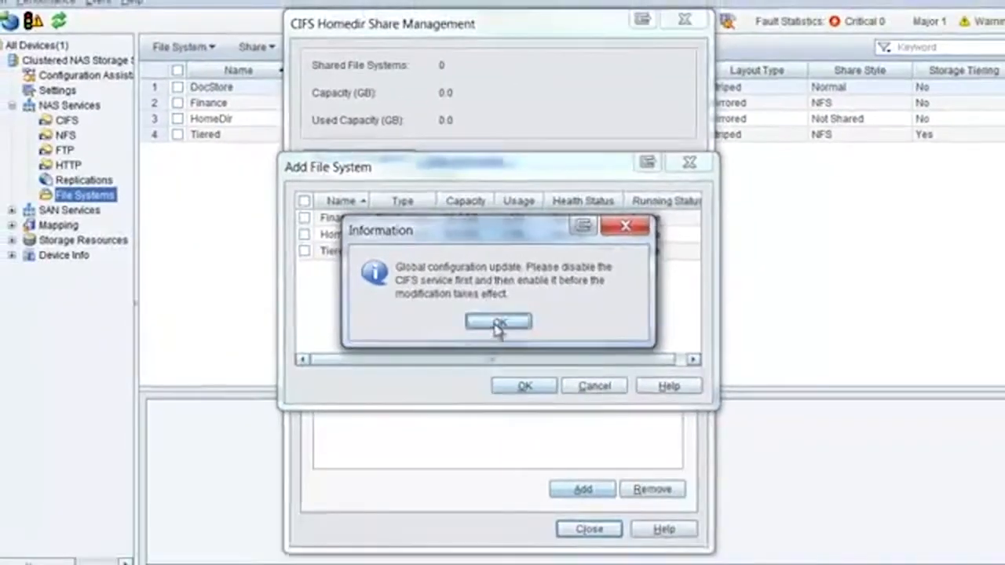
click(497, 361)
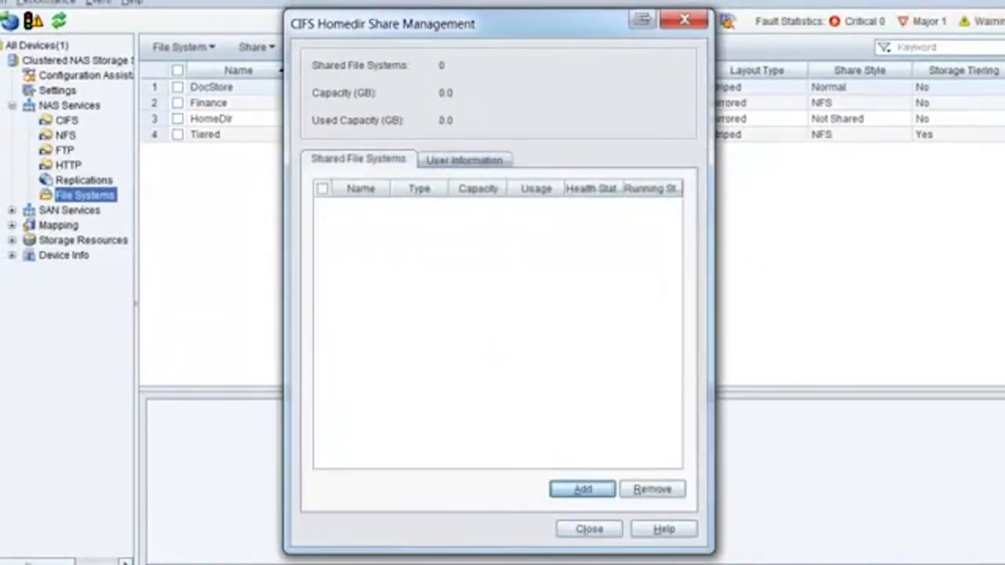
click(589, 530)
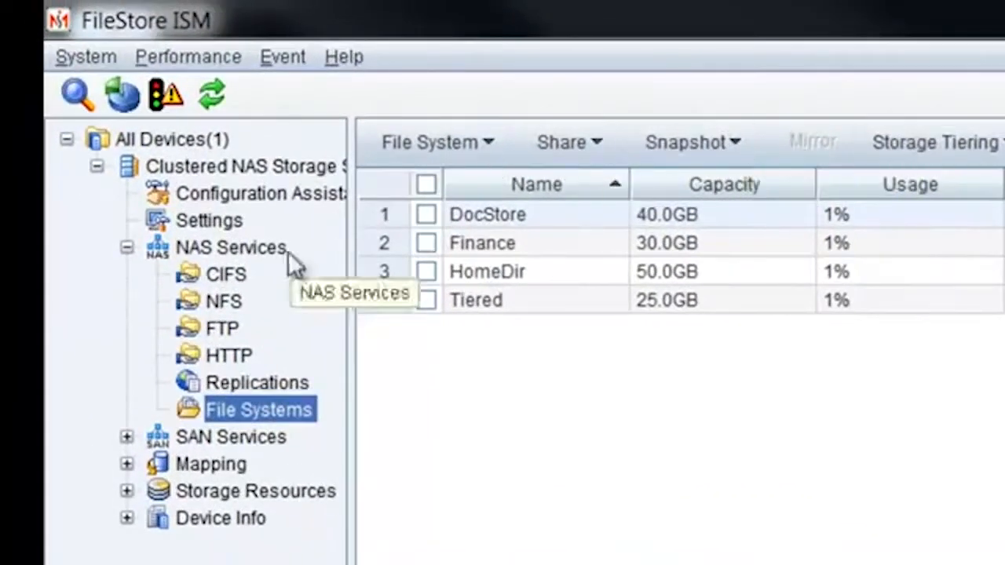
Step: Disable the CIFS service from NAS Services > CIFS, accepting the stop-service warning
click(233, 249)
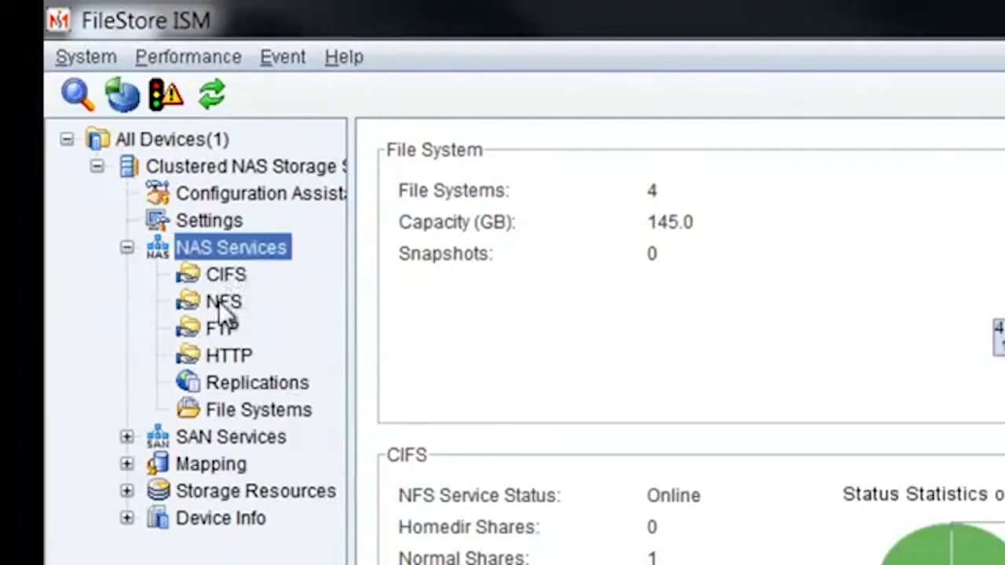
click(226, 277)
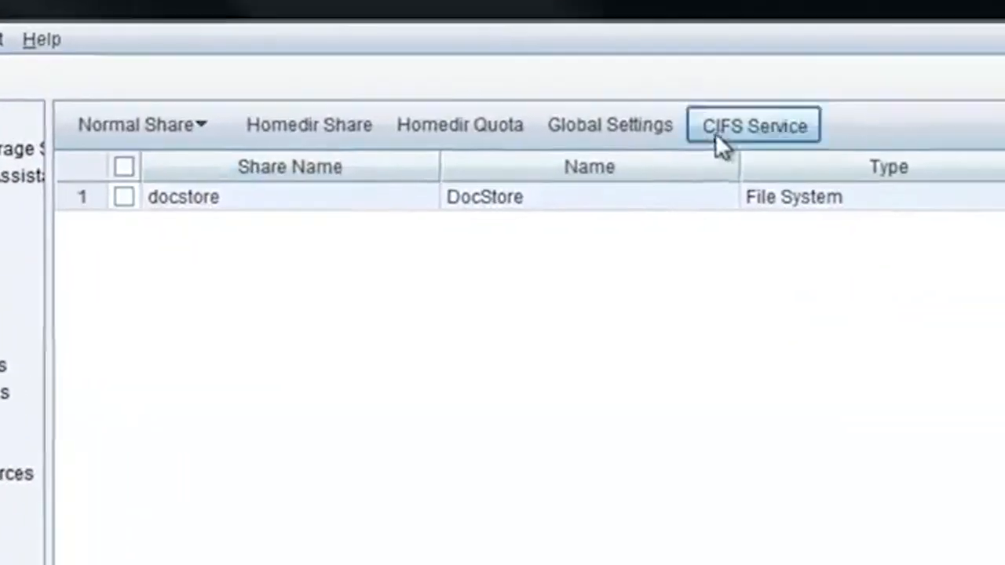
click(715, 130)
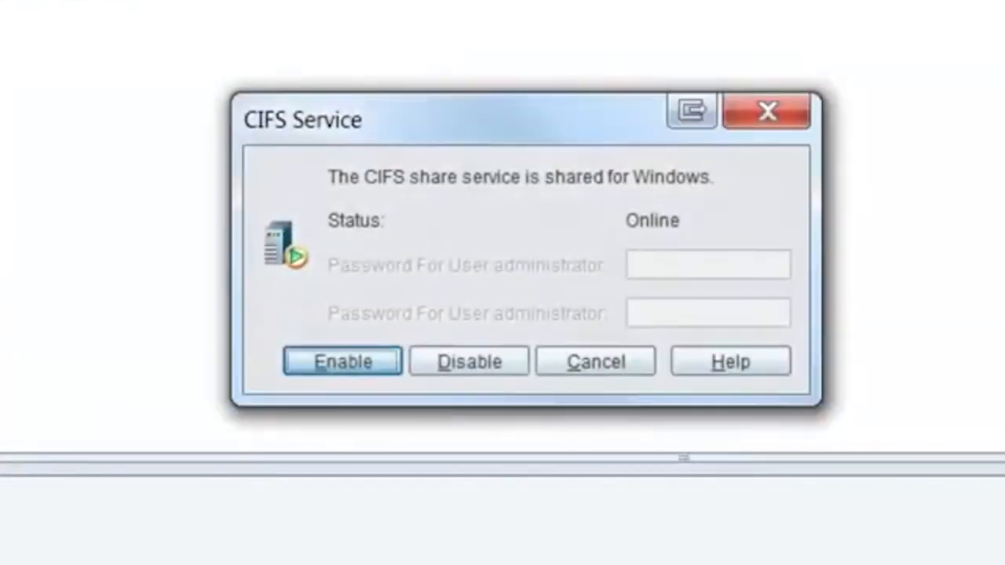
click(461, 373)
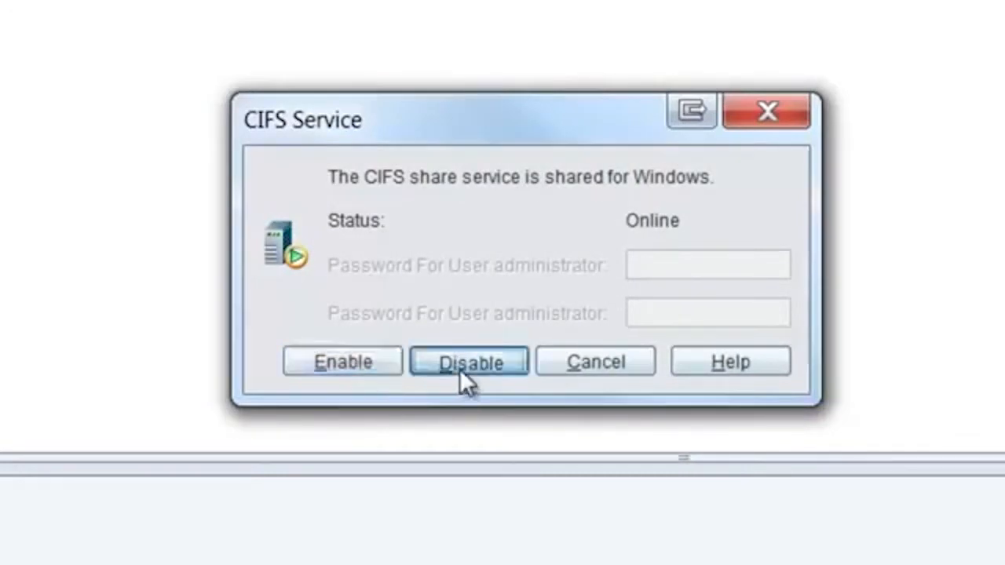
click(421, 401)
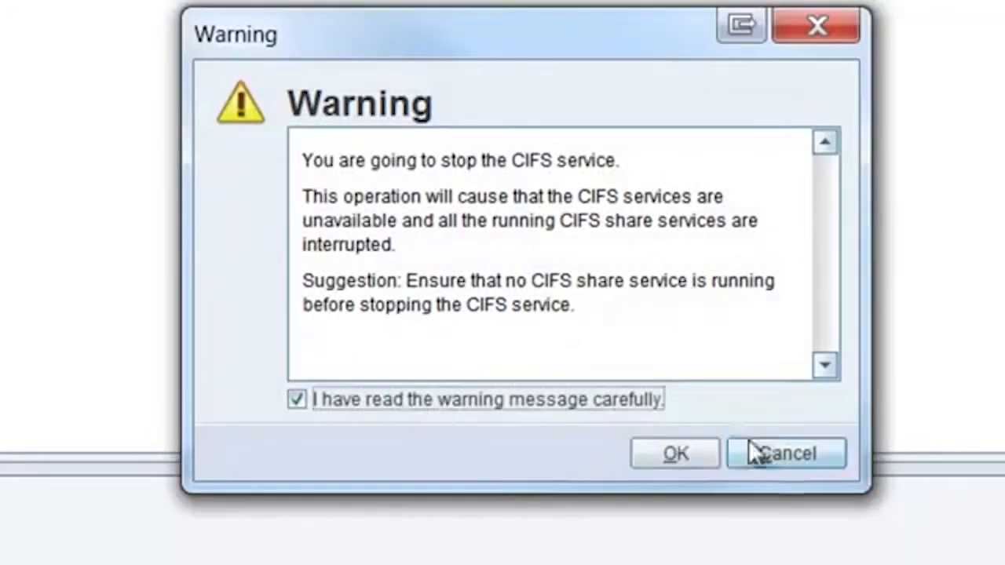
click(696, 455)
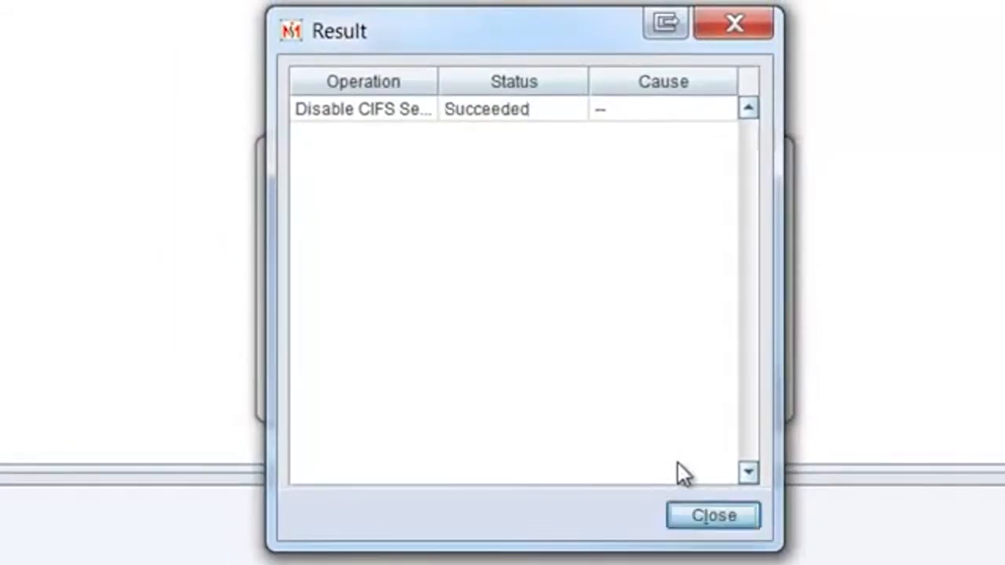
click(705, 511)
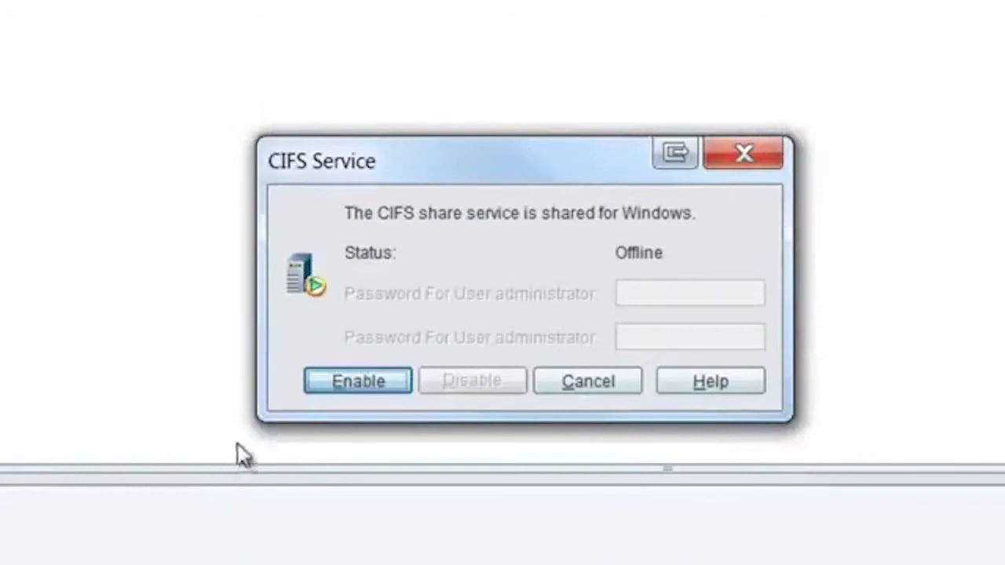
Step: Re-enable the CIFS service so its status returns to Online
click(377, 384)
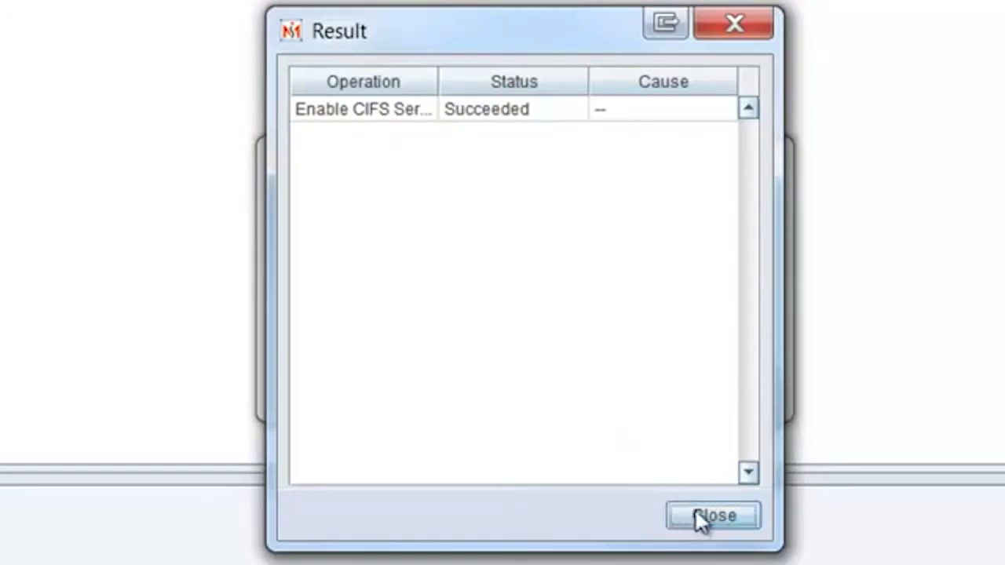
click(712, 511)
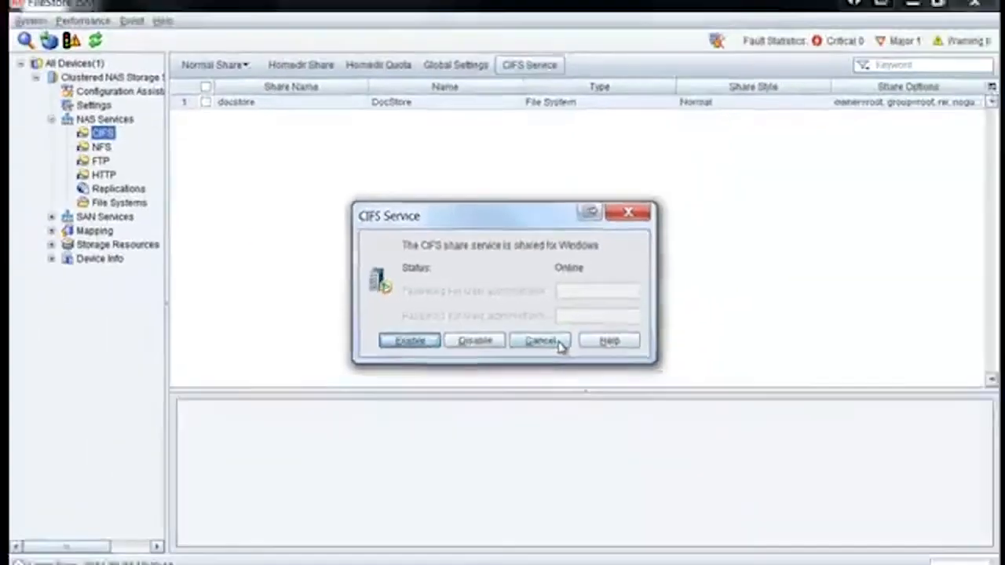
click(588, 381)
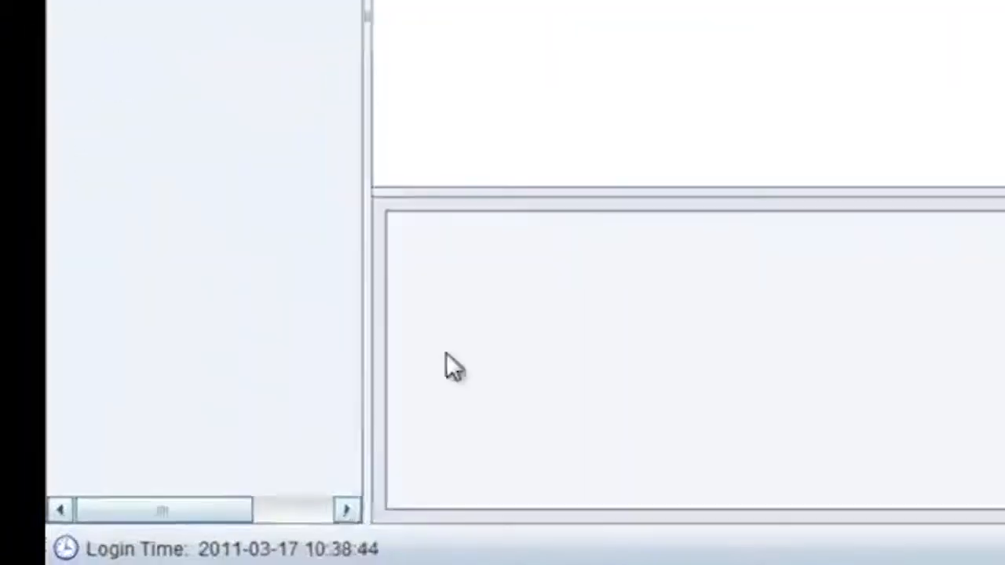
Step: Browse \\cifs.filestore.symantec.com from Start and open the user's home share and its folder
key(super)
text(\\)
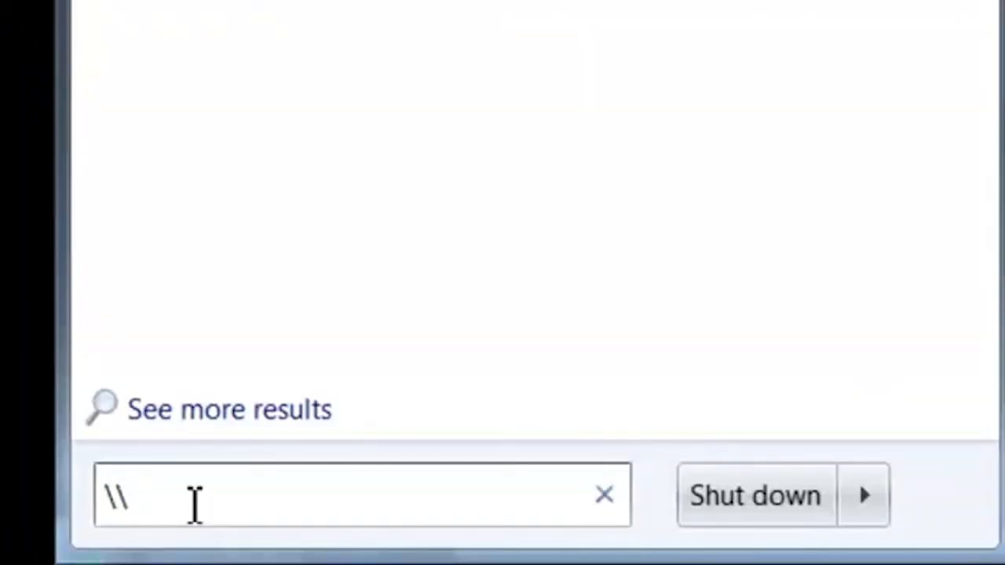
text(cifs)
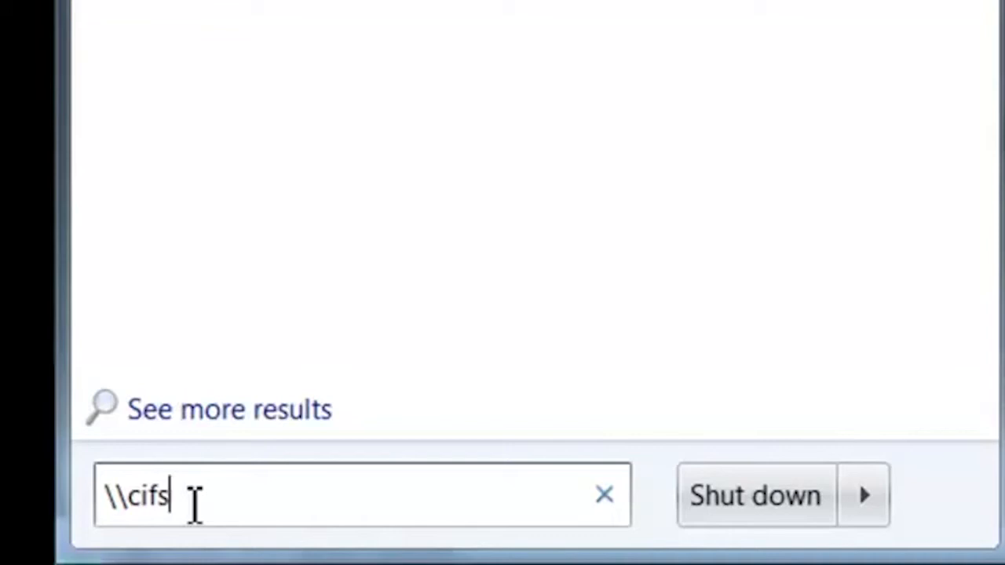
text(.filestore)
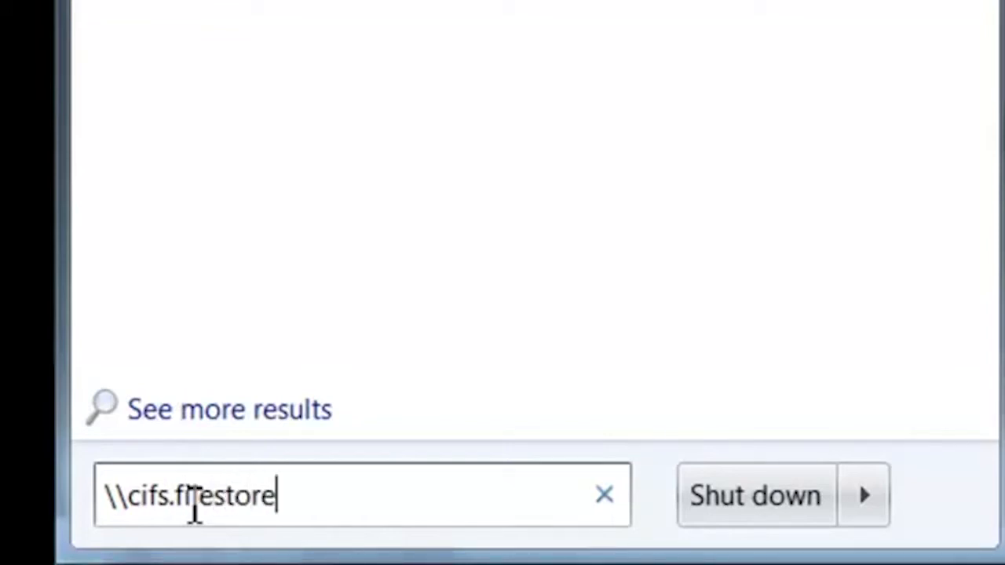
text(.symantec.com)
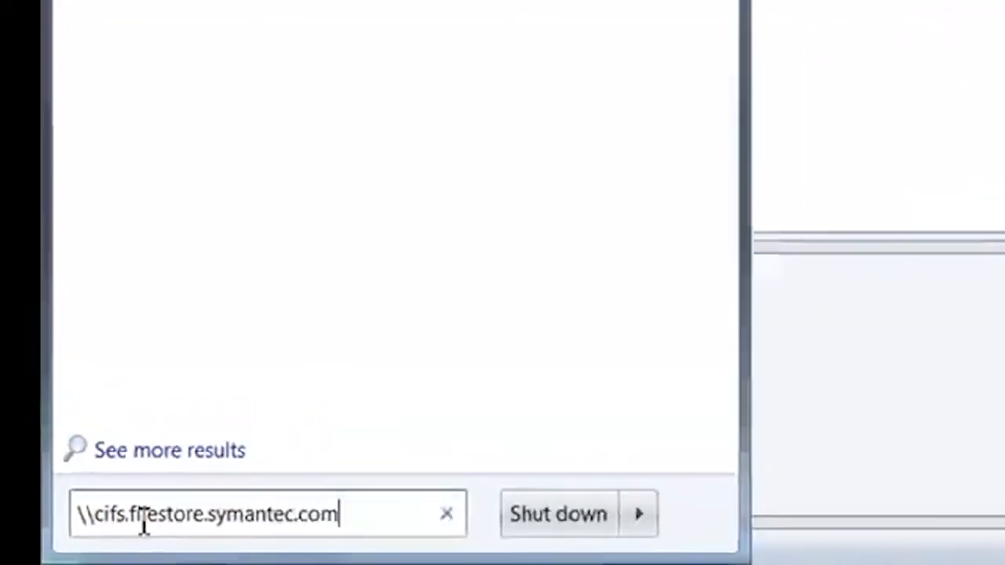
key(Return)
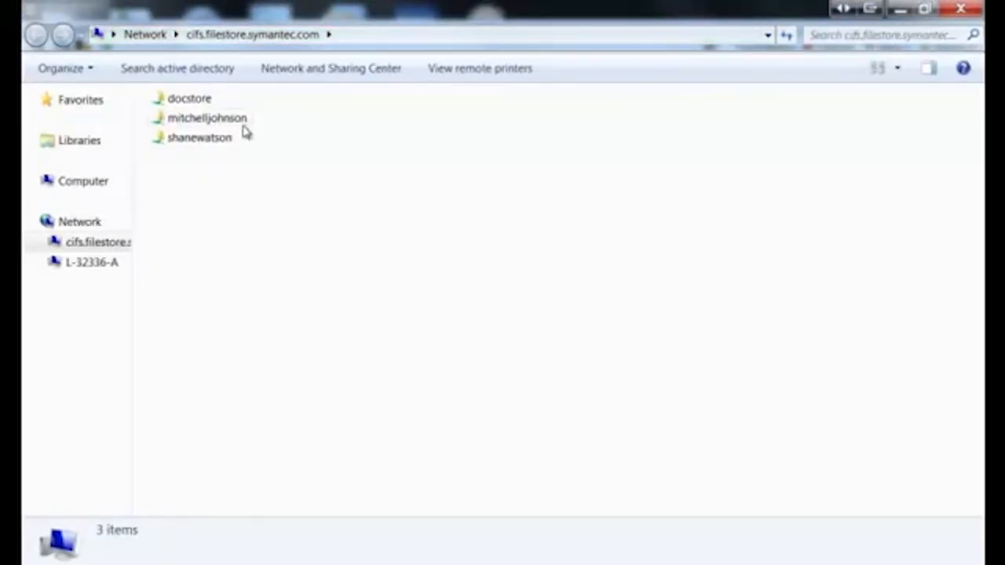
double_click(214, 142)
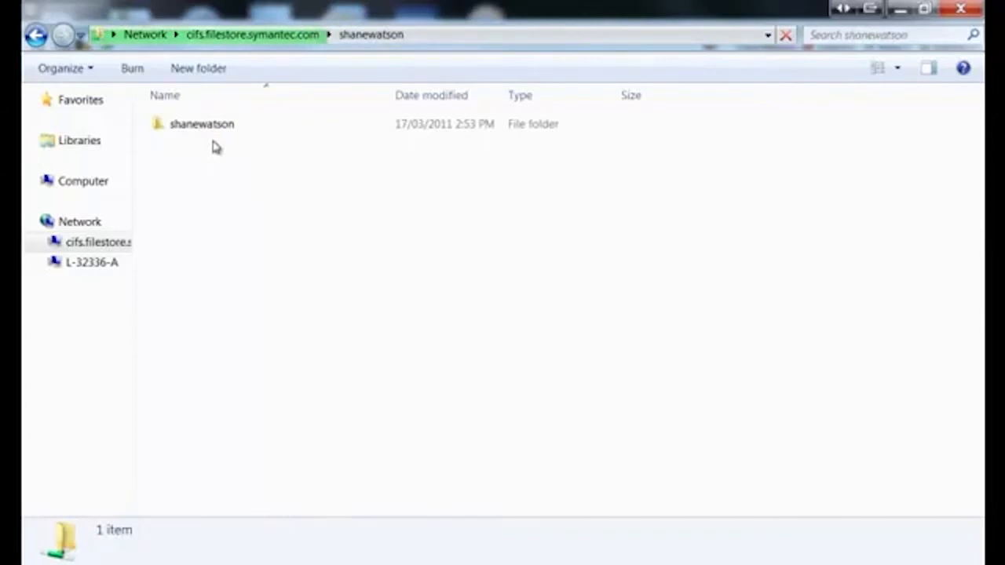
double_click(197, 125)
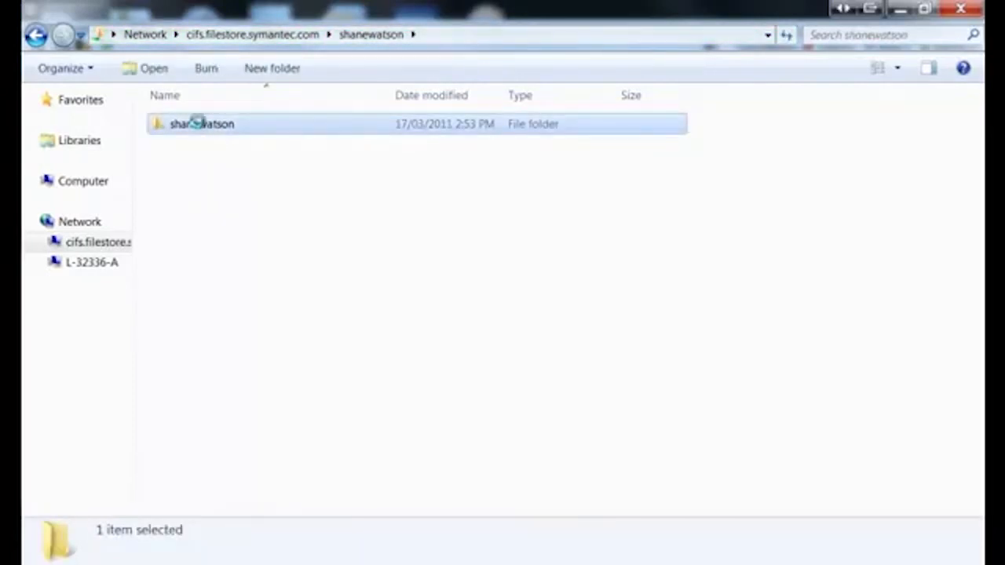